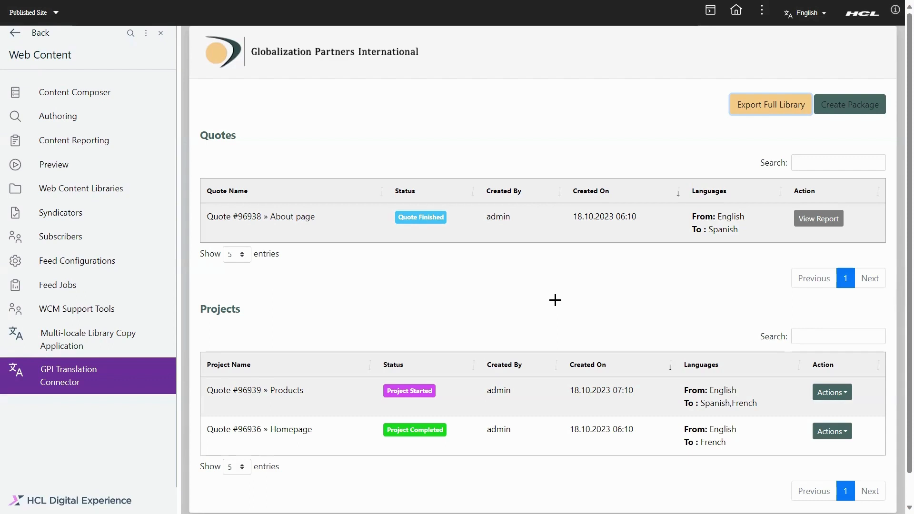
Close the Web Content sidebar and open the Export Full Library form.
click(160, 33)
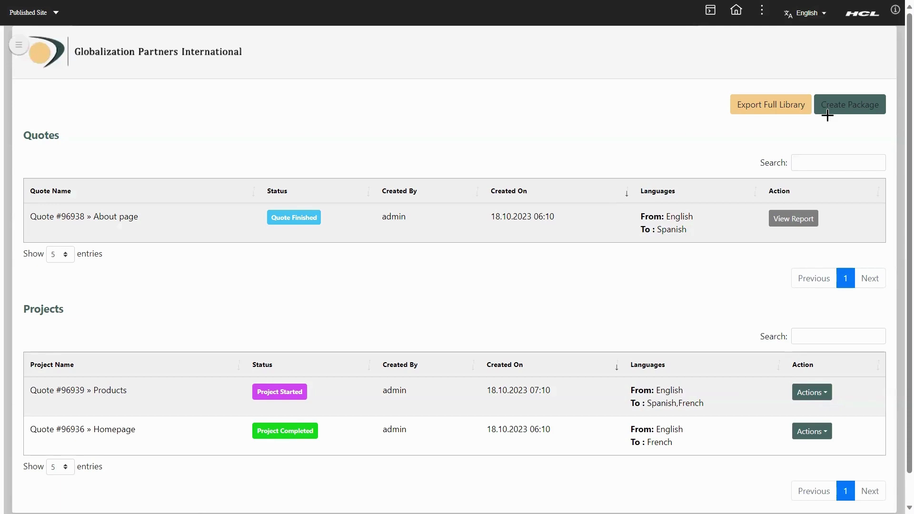
click(760, 105)
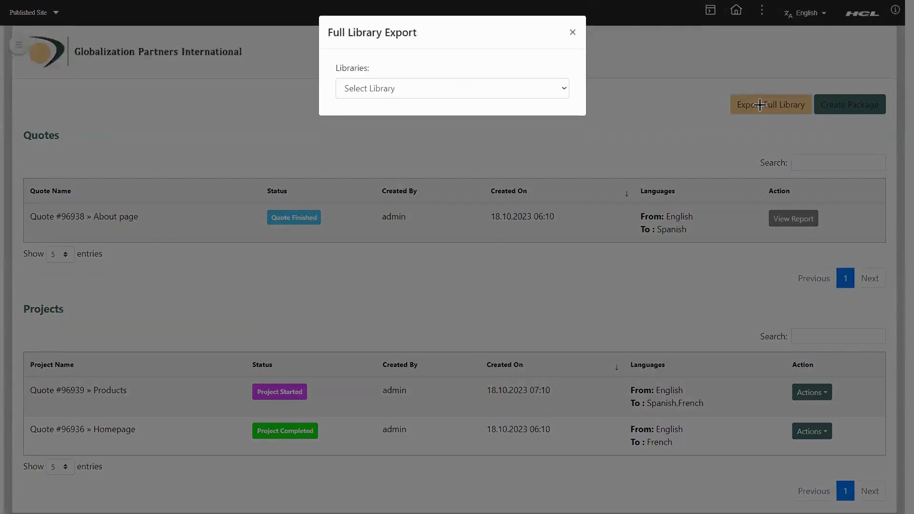
Export the Woodburn Studio Content library for a quote, English source into Spanish and French.
click(420, 85)
click(404, 115)
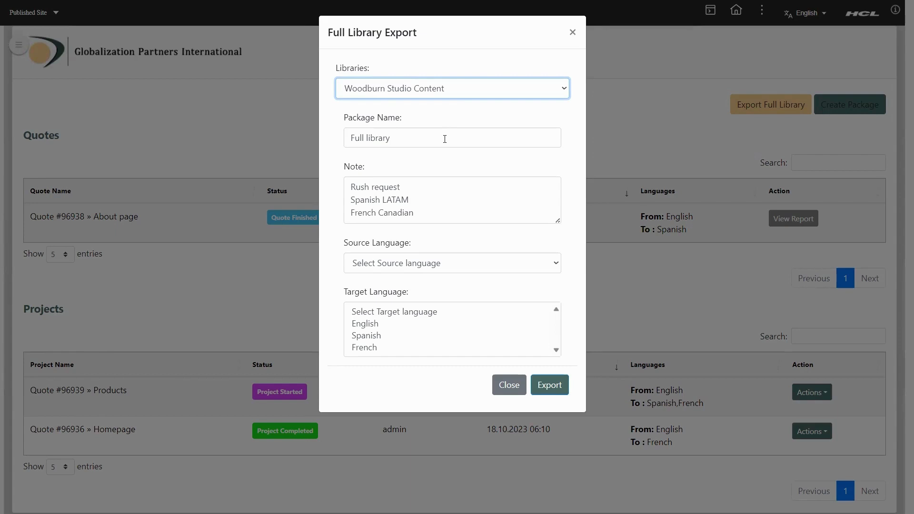
click(444, 139)
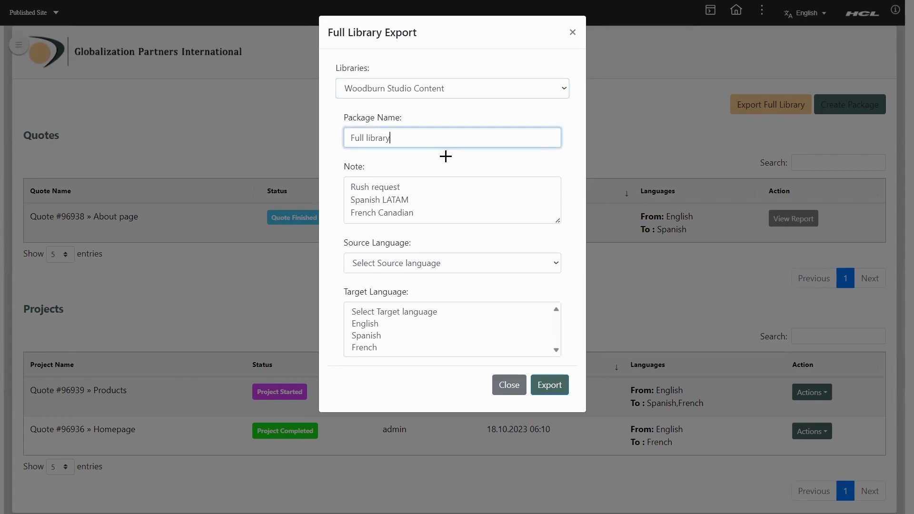
click(441, 185)
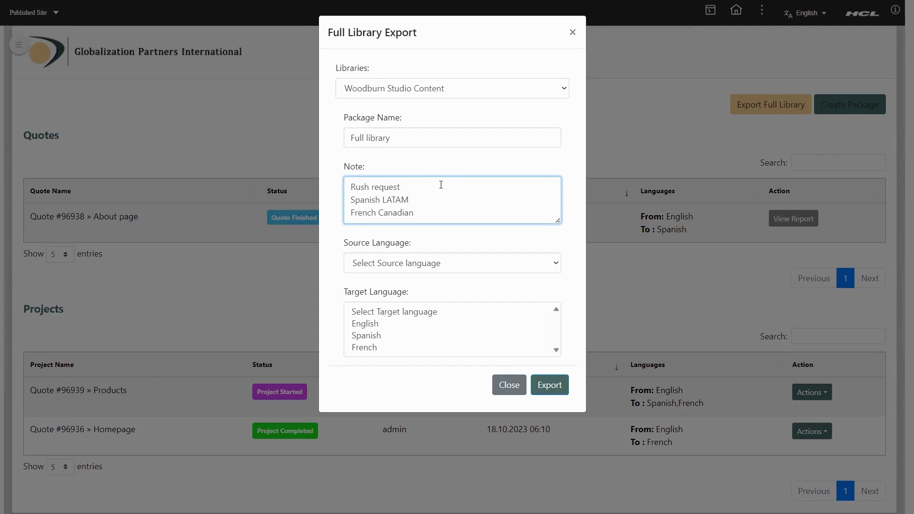
click(428, 262)
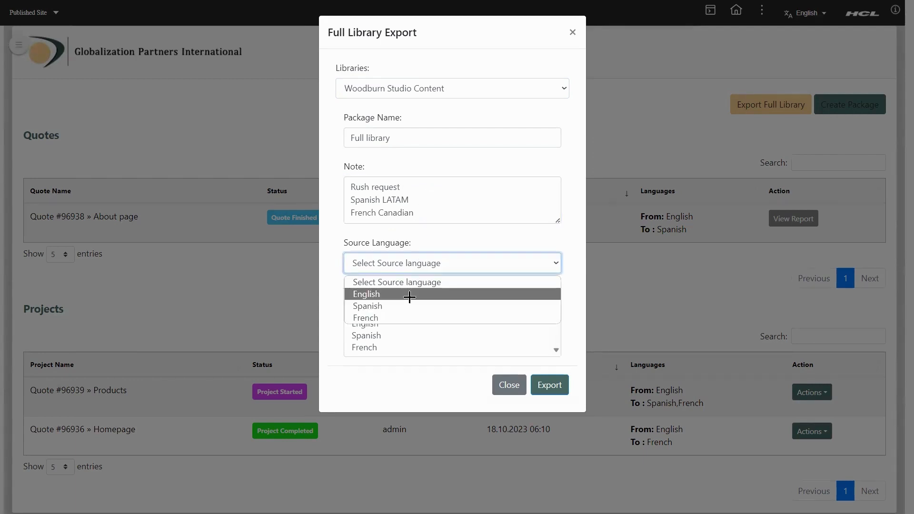
click(409, 296)
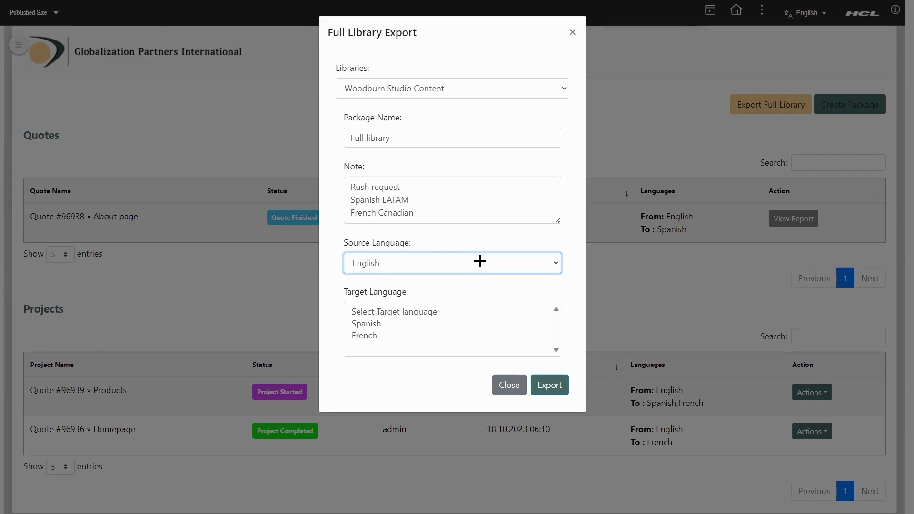
click(414, 324)
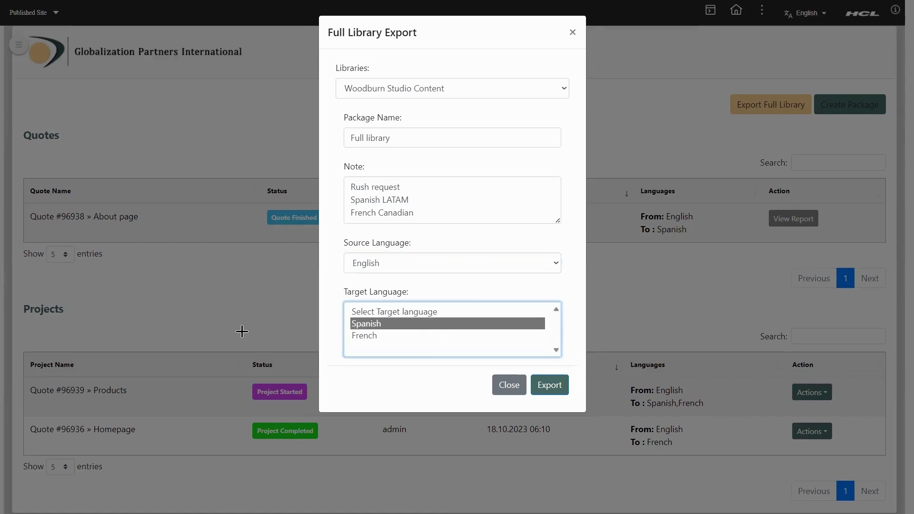
ctrl+click(373, 336)
click(547, 385)
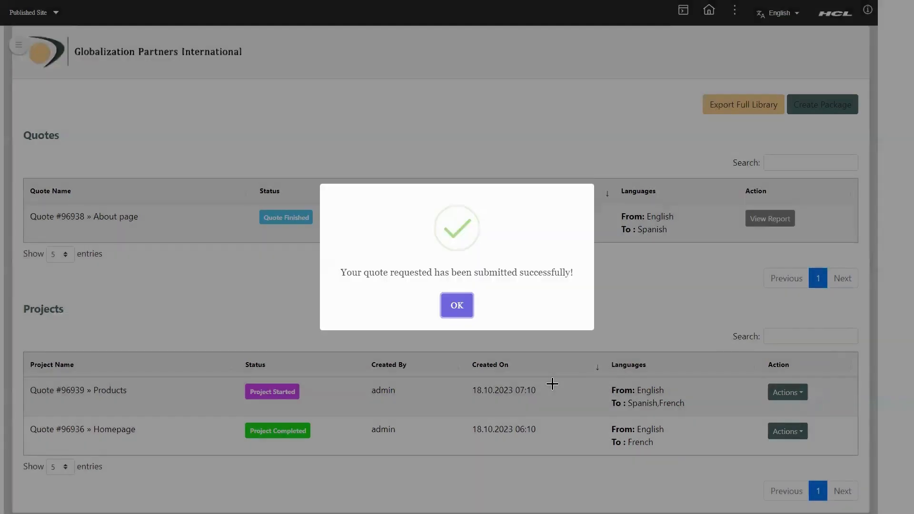
Dismiss the success message and open the Create Package form.
click(457, 306)
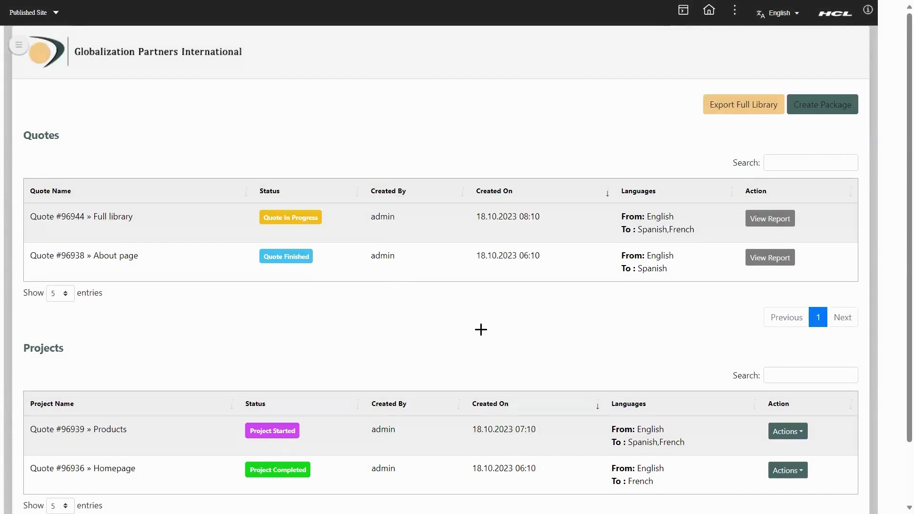
click(824, 109)
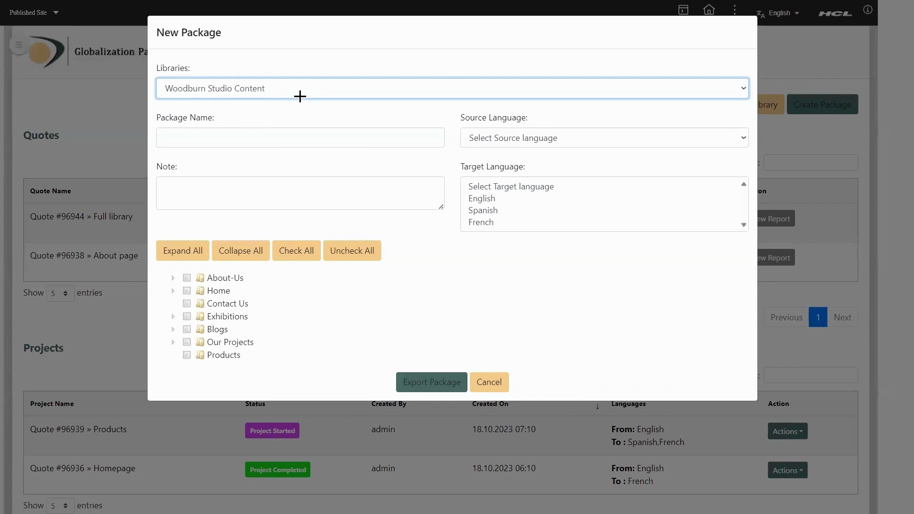
Name the package 'About us' with note 'Urgent request', English source, Spanish target.
click(280, 138)
text(About us)
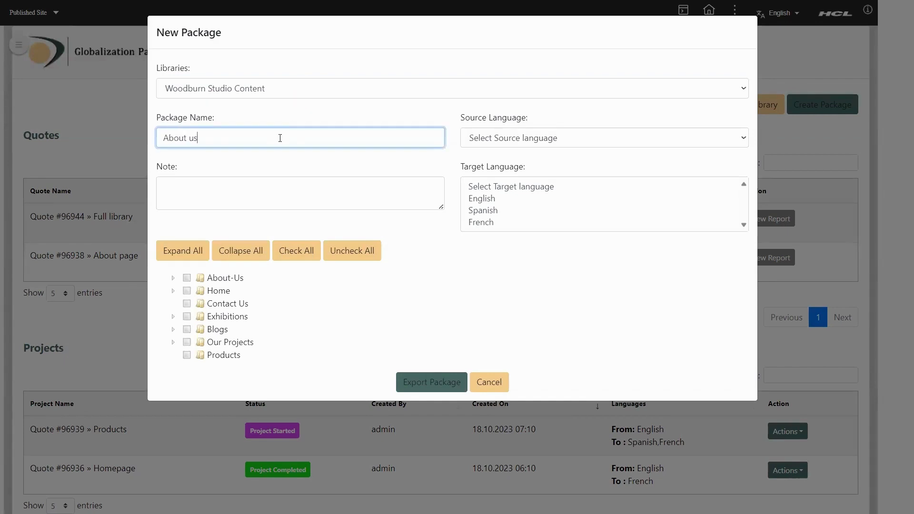
click(553, 138)
click(522, 168)
click(257, 193)
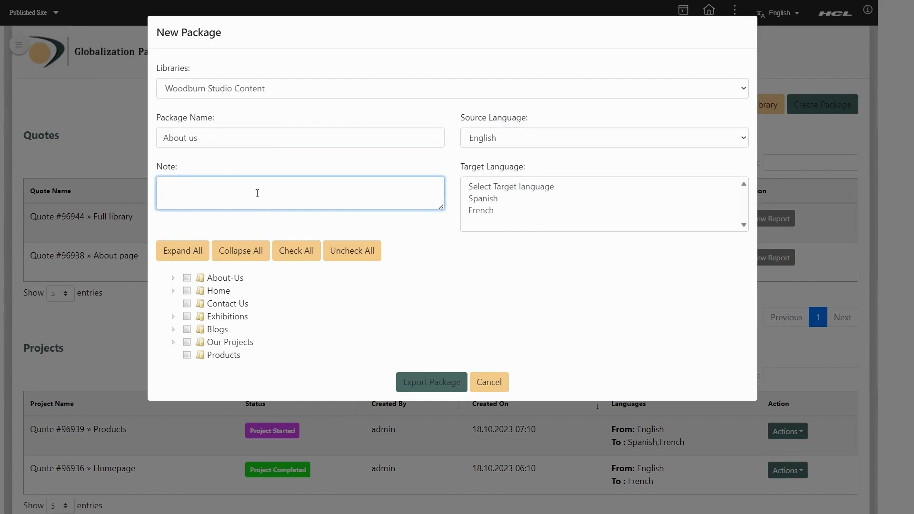
text(Urgent request)
click(503, 200)
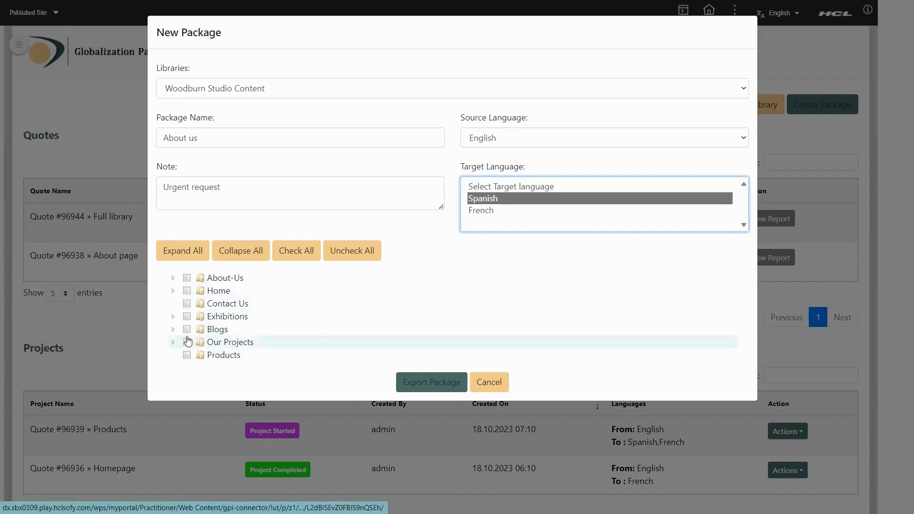
Include the About-Us folder in the package and export it for a quote.
click(230, 282)
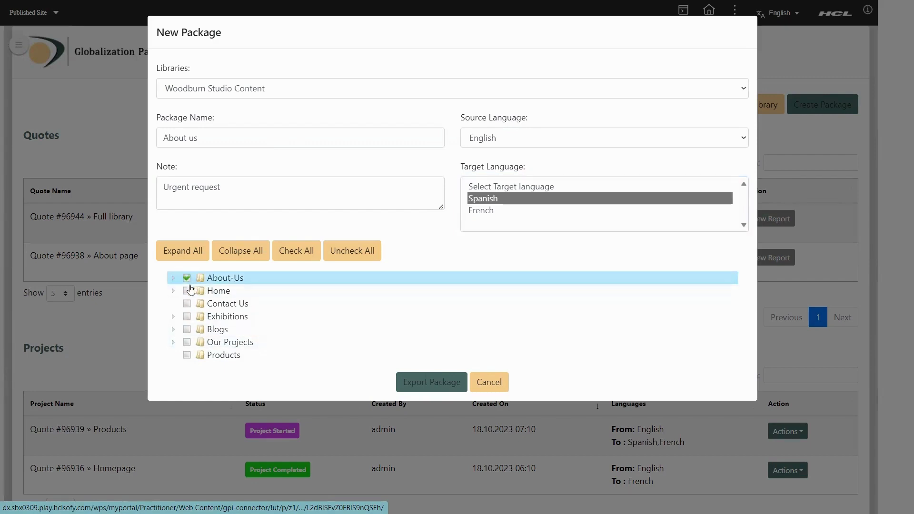
click(174, 280)
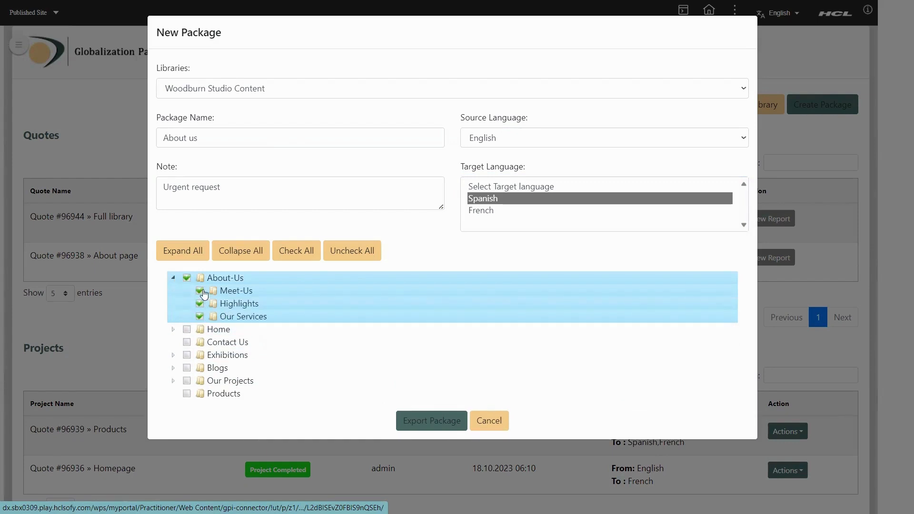
click(174, 280)
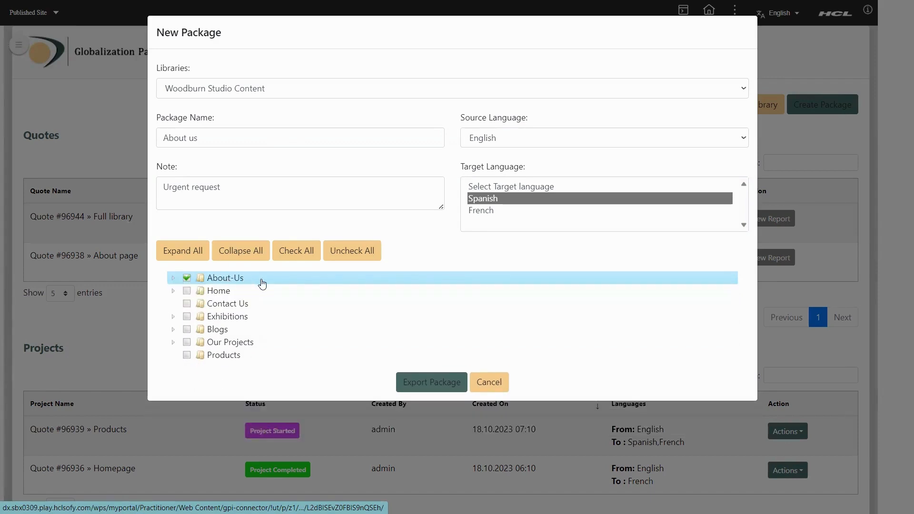
click(425, 384)
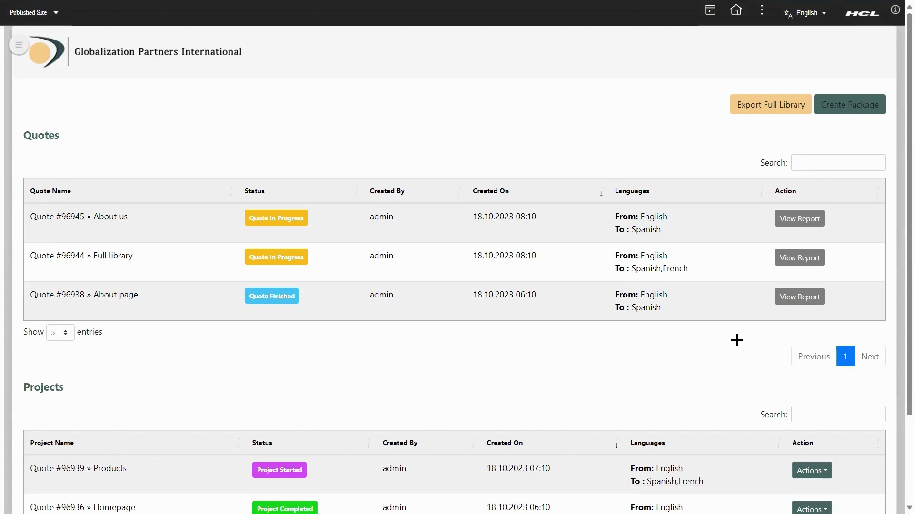
Open the report for the newest quote, project #96987, in the GPI Translation Portal.
click(791, 225)
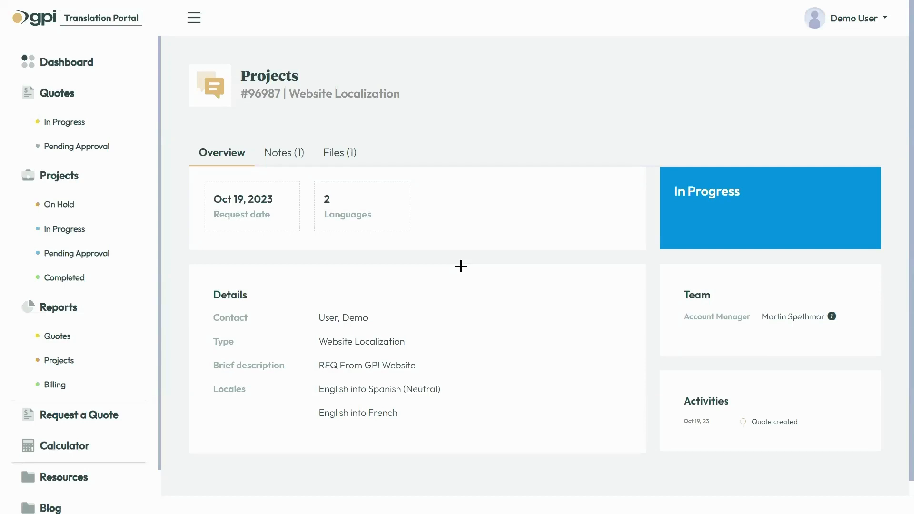
Review the About page quote's pricing, notes and files under Pending Approval quotes.
click(75, 147)
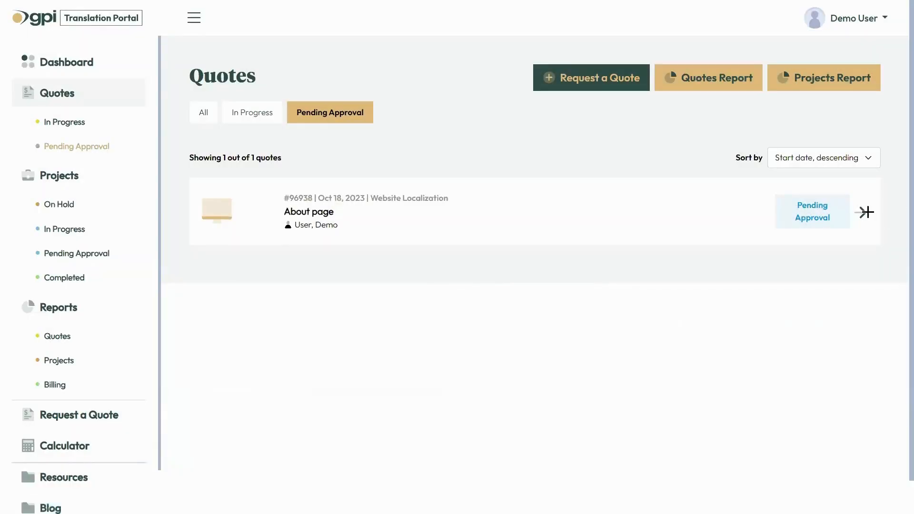
click(861, 214)
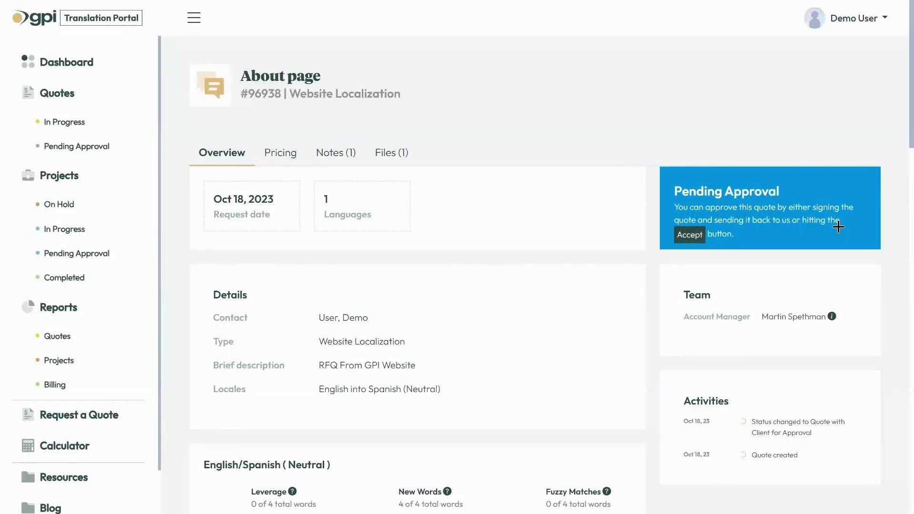
click(274, 152)
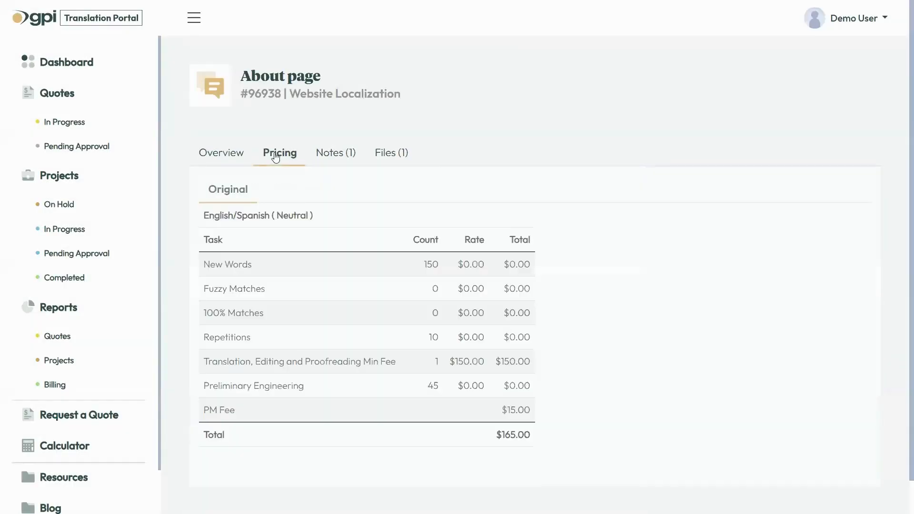
click(330, 155)
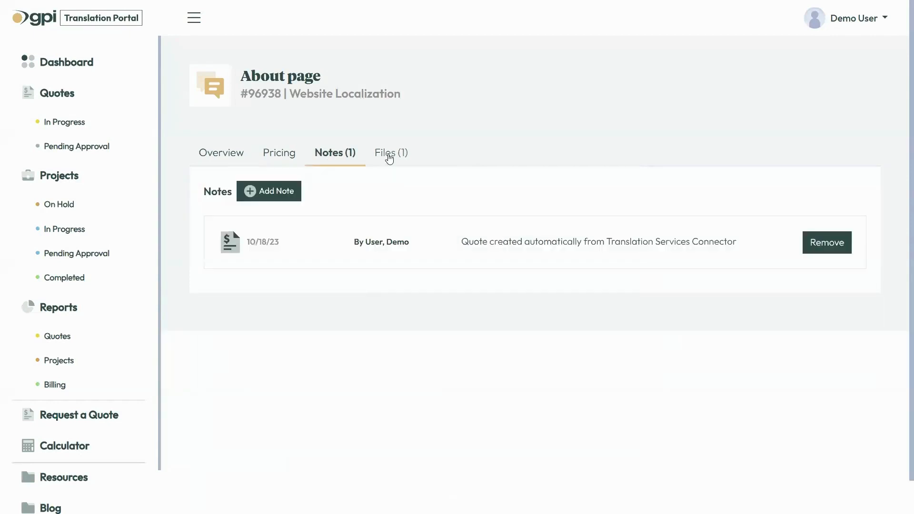
click(389, 154)
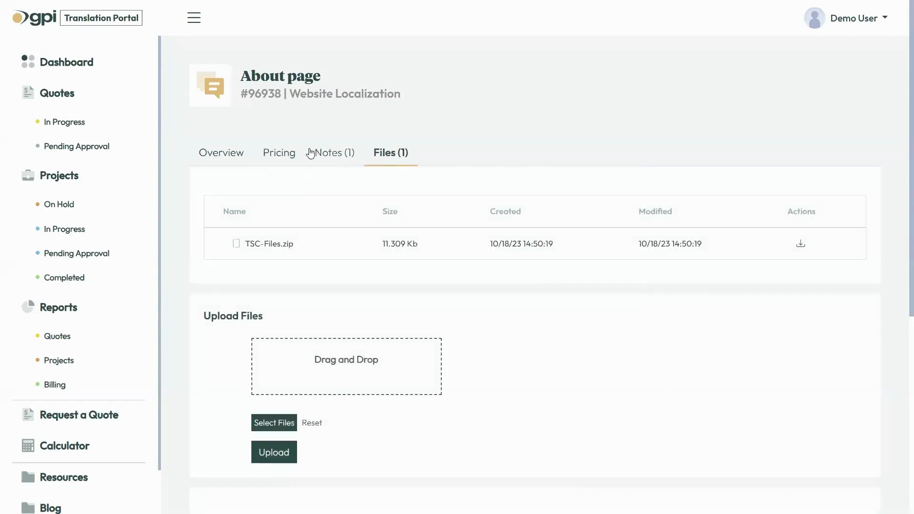
click(218, 154)
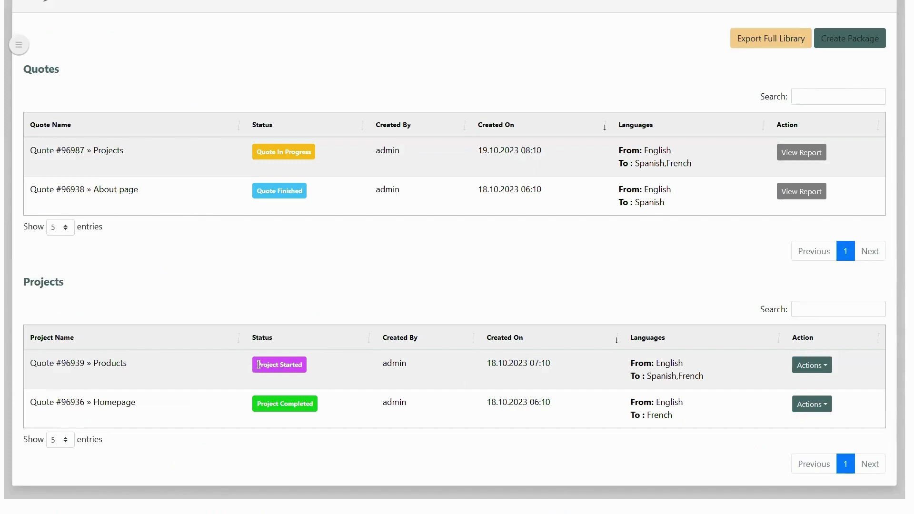
Scroll the connector overview down to the Quotes and Projects tables.
drag(256, 366, 348, 312)
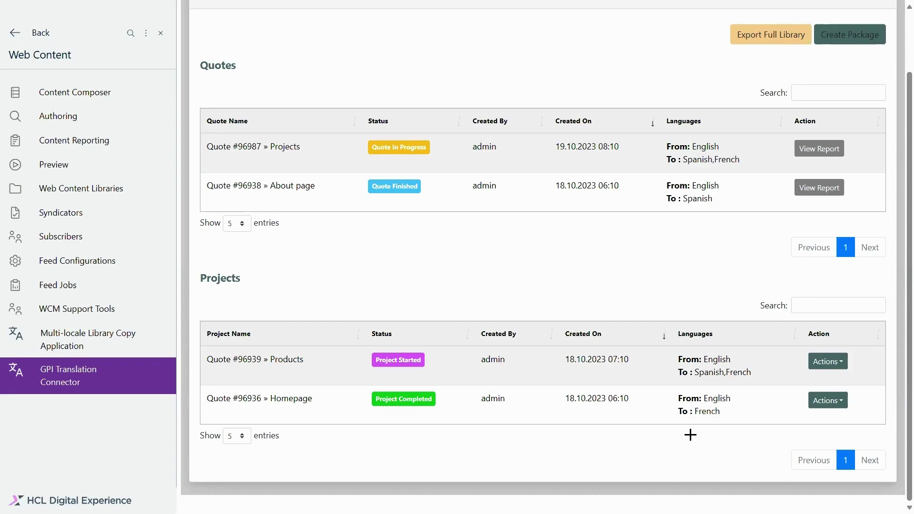
Import the translations of project #96936 Homepage and acknowledge the success message.
click(841, 364)
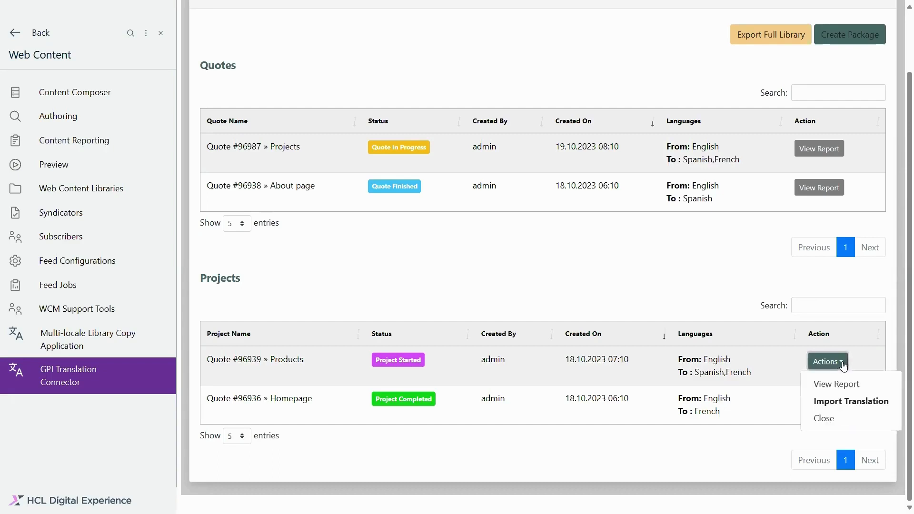
click(840, 365)
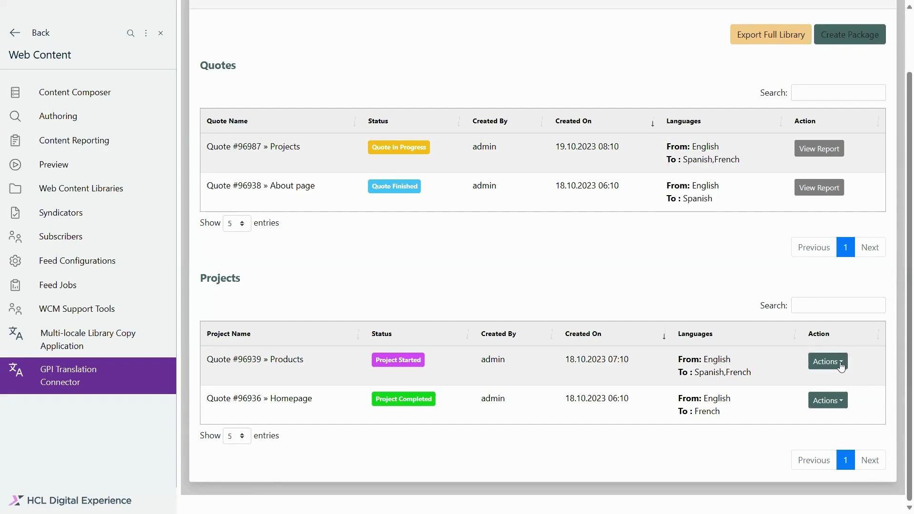
click(840, 406)
click(832, 438)
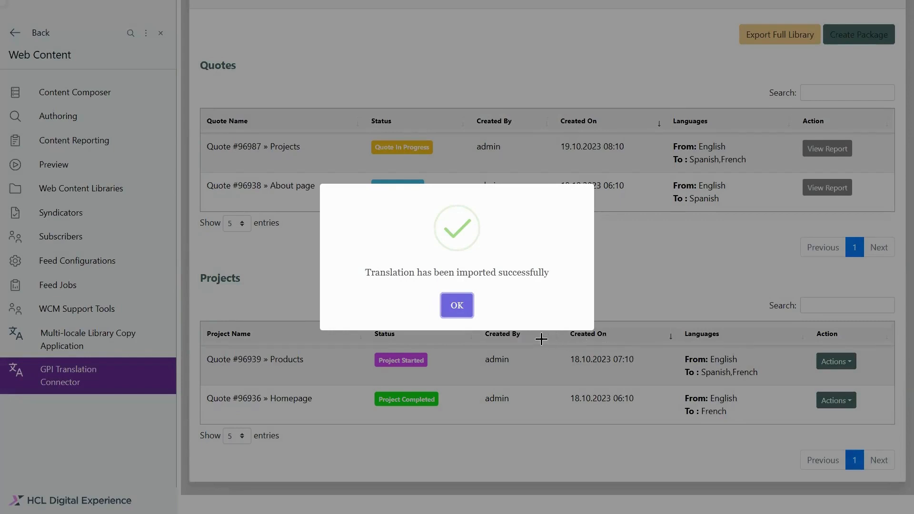
click(457, 306)
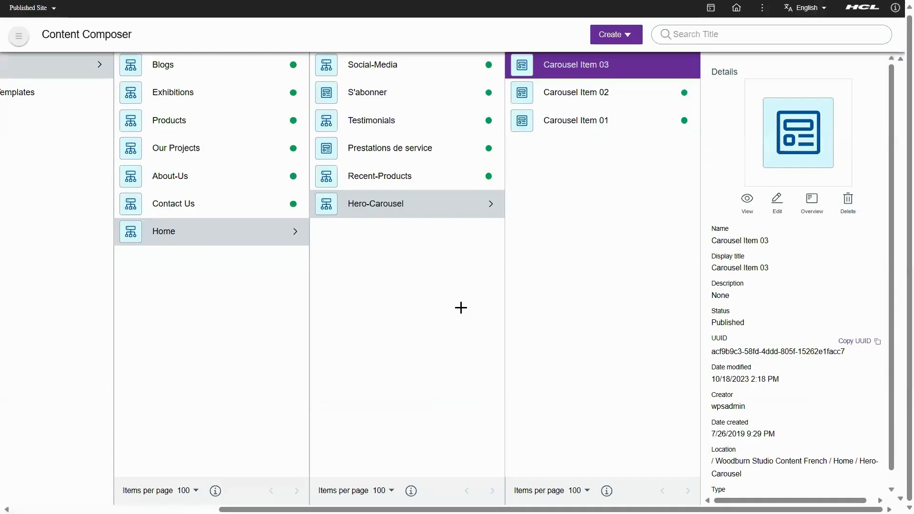
Edit Carousel Item 03 and check the French text in its Headline-Text-Red field.
click(775, 207)
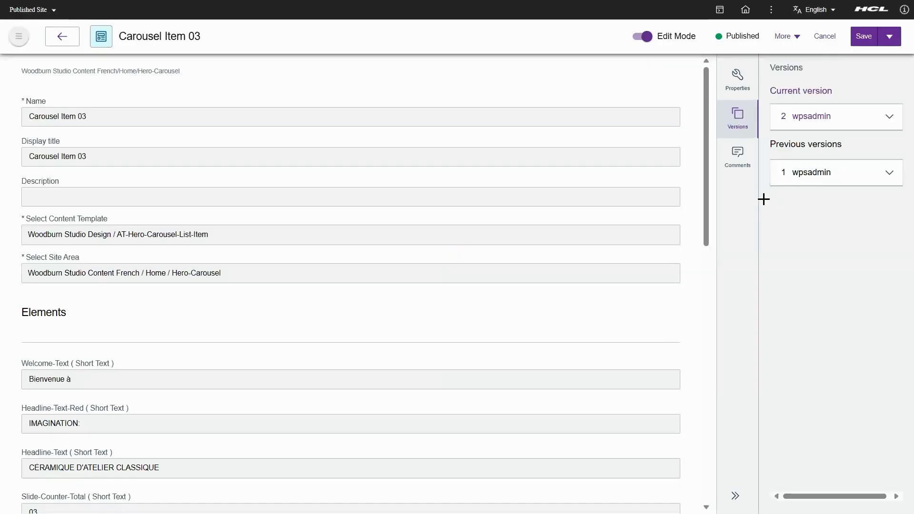
scroll(432, 287, down, 3)
click(432, 287)
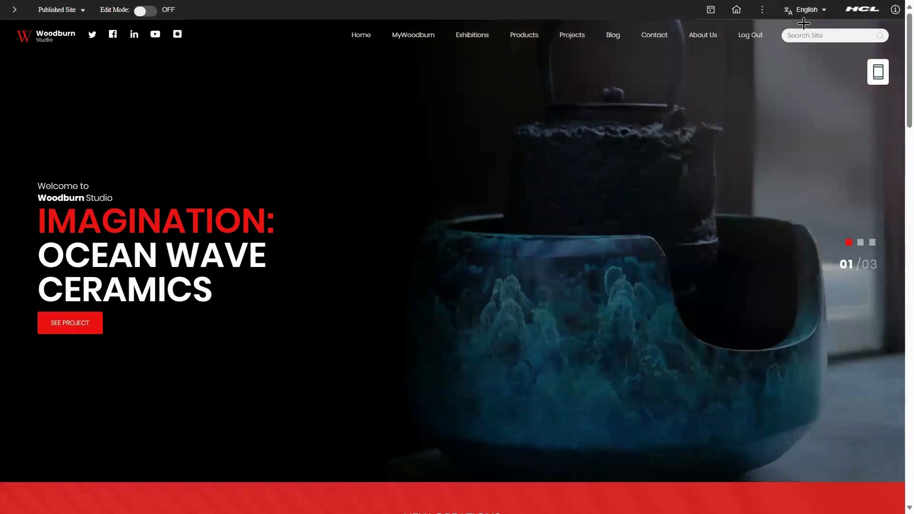
Switch the site language to French and scroll through the translated homepage.
click(810, 9)
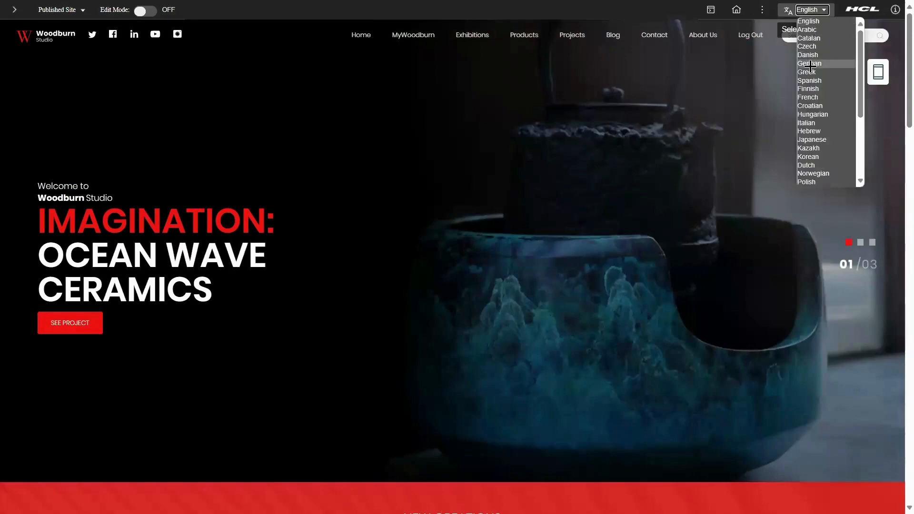
click(809, 96)
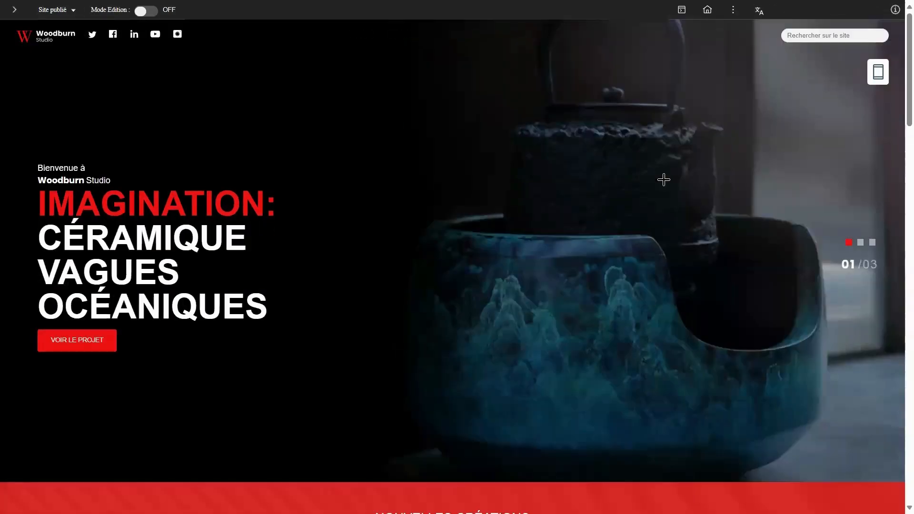
scroll(663, 180, down, 3)
scroll(663, 180, down, 5)
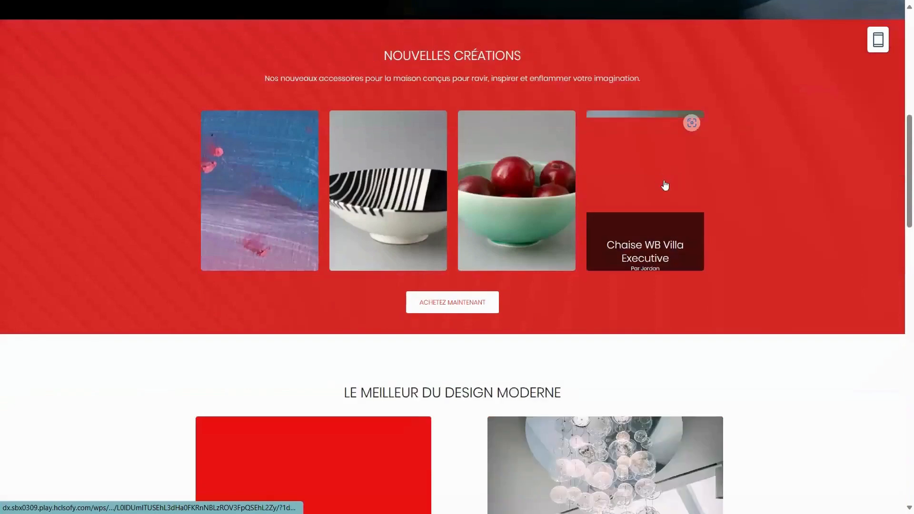
scroll(732, 257, down, 3)
scroll(738, 270, down, 8)
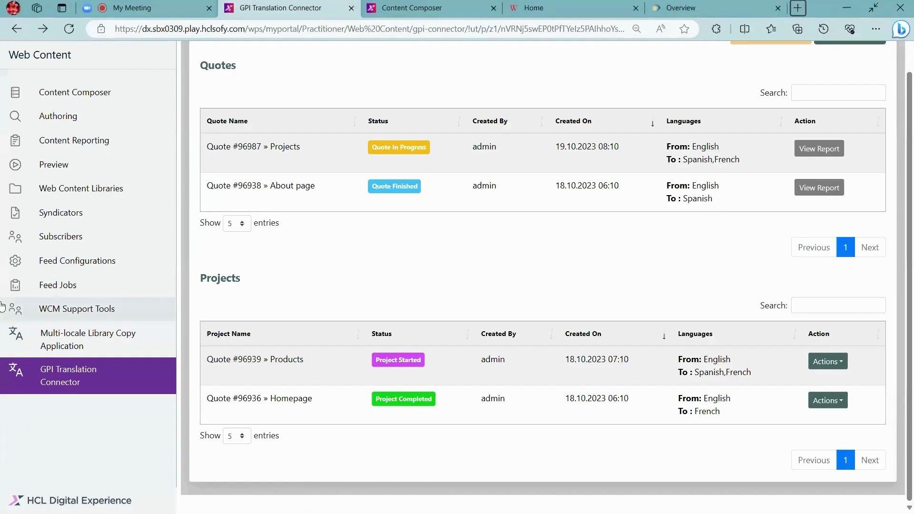
Open the Products project's Actions menu and close it again.
click(836, 363)
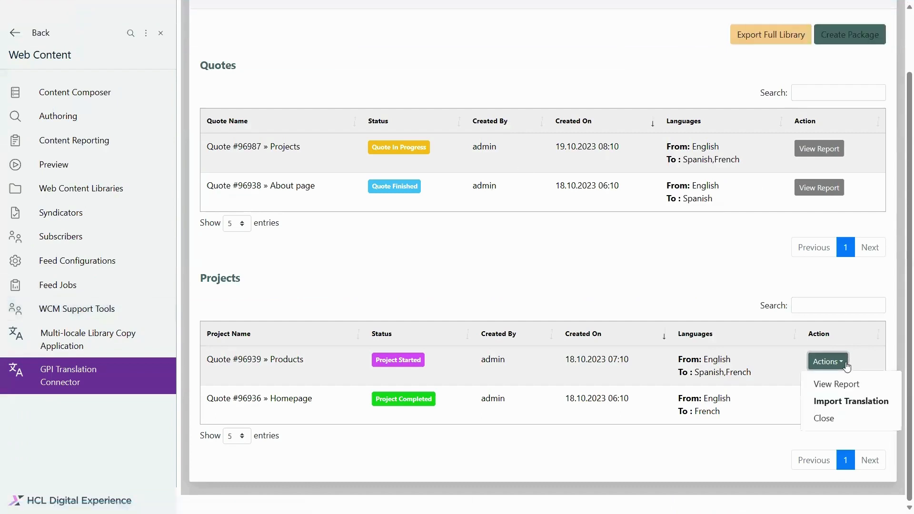
click(844, 421)
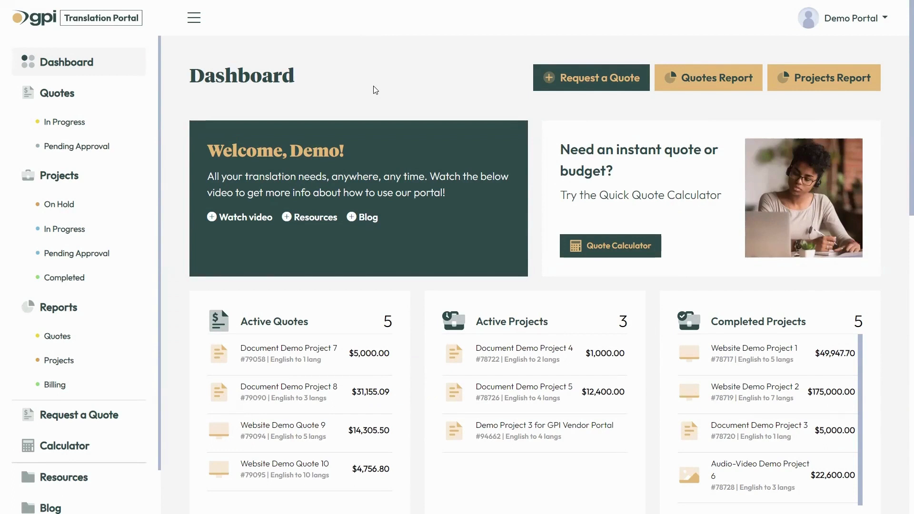
Start a new quote titled 'Document Translation into AR' with type Document Localization.
click(587, 82)
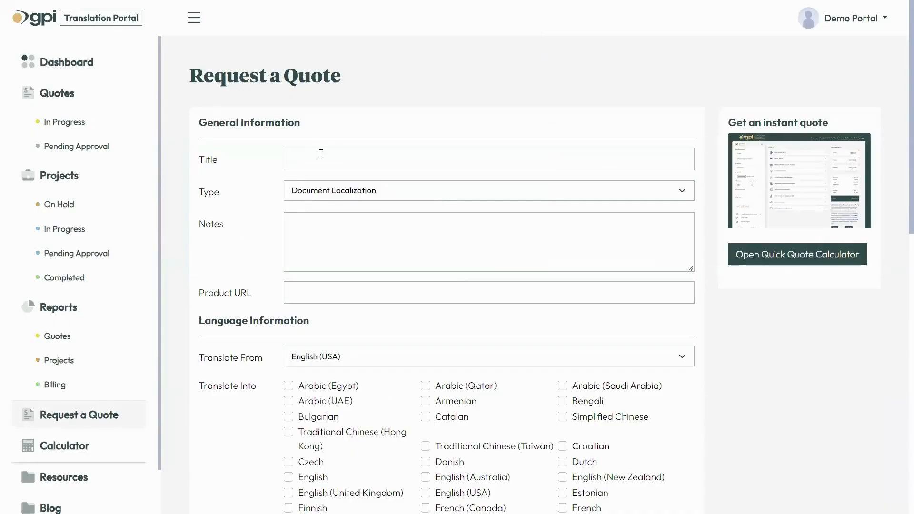
click(321, 163)
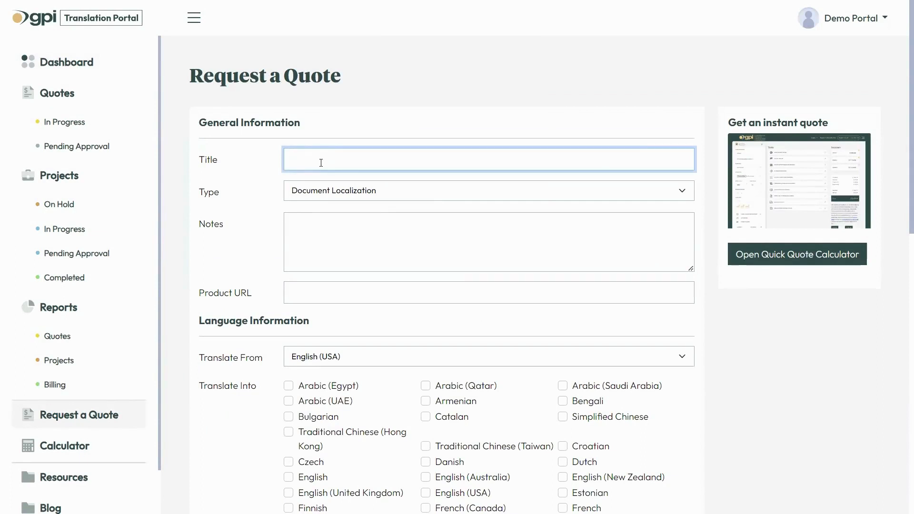
text(Document Translation into AR)
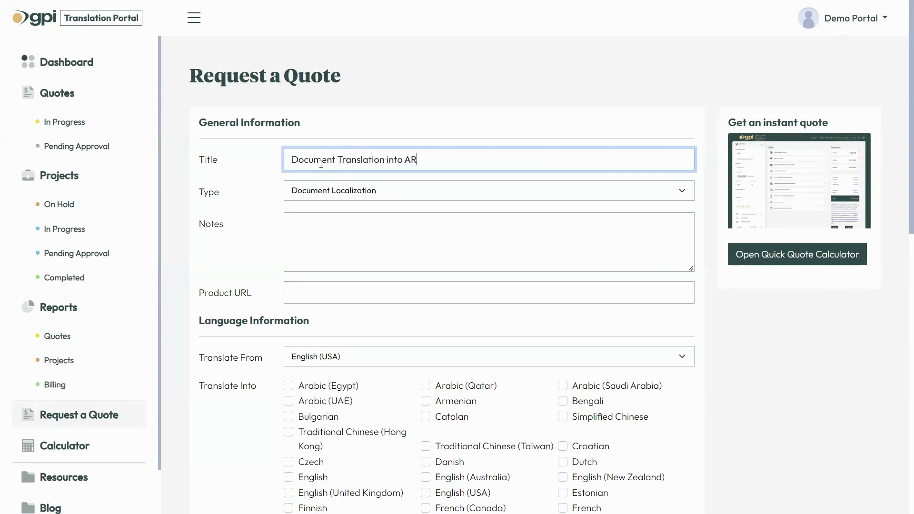
click(327, 192)
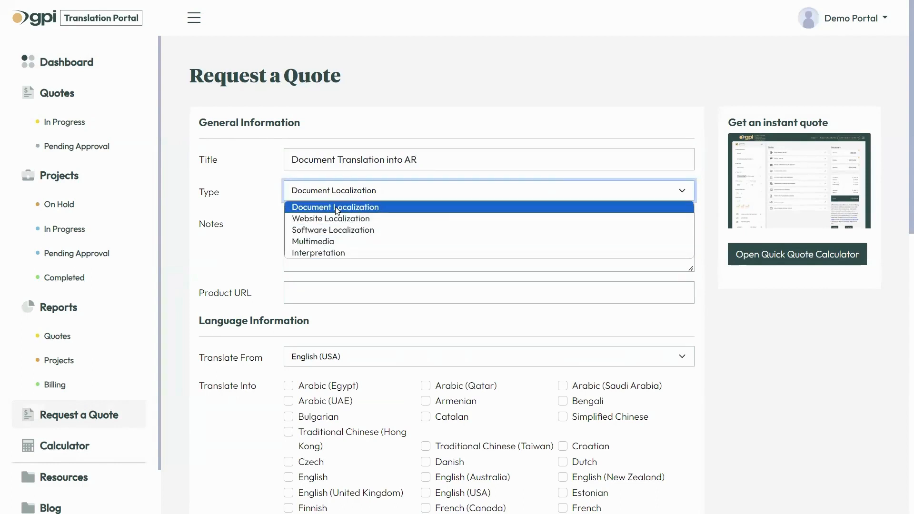
click(336, 208)
Add the note 'Rush Request Arabic for Egypt' and select Arabic (Egypt) as target language.
click(324, 243)
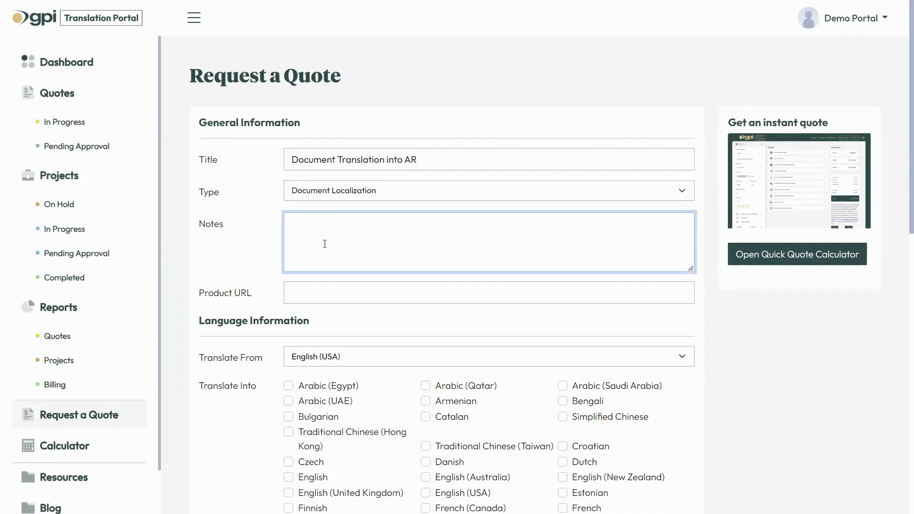
click(319, 292)
click(319, 227)
text(Rush R)
text(equest )
text(Ara)
text(bic for Eg)
text(ypt)
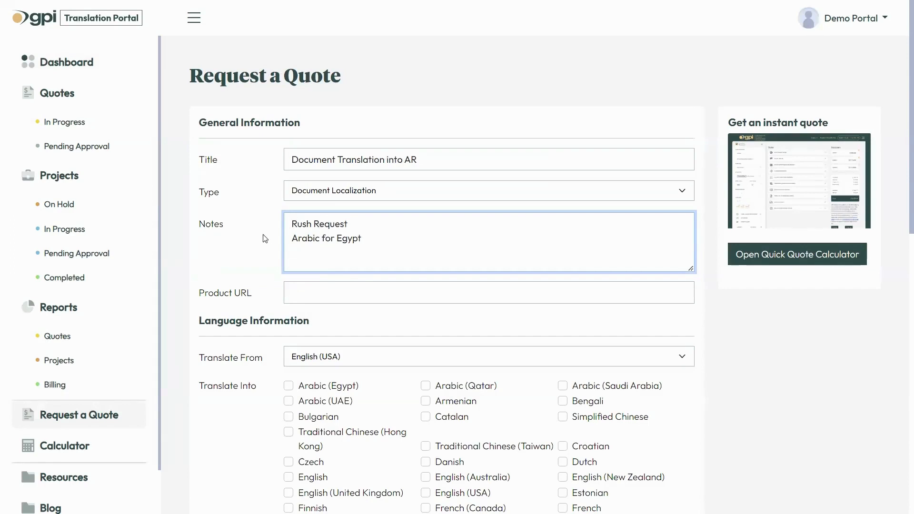
scroll(265, 238, down, 1)
scroll(265, 238, down, 1)
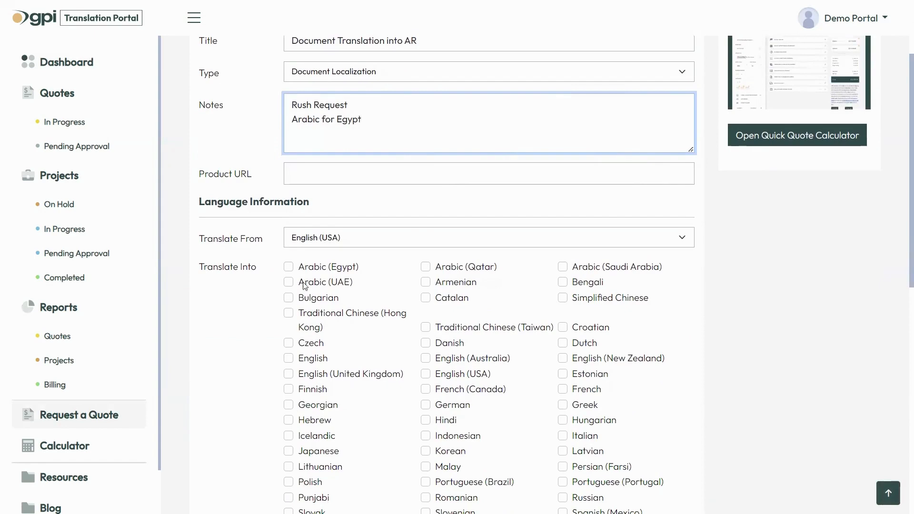
click(289, 267)
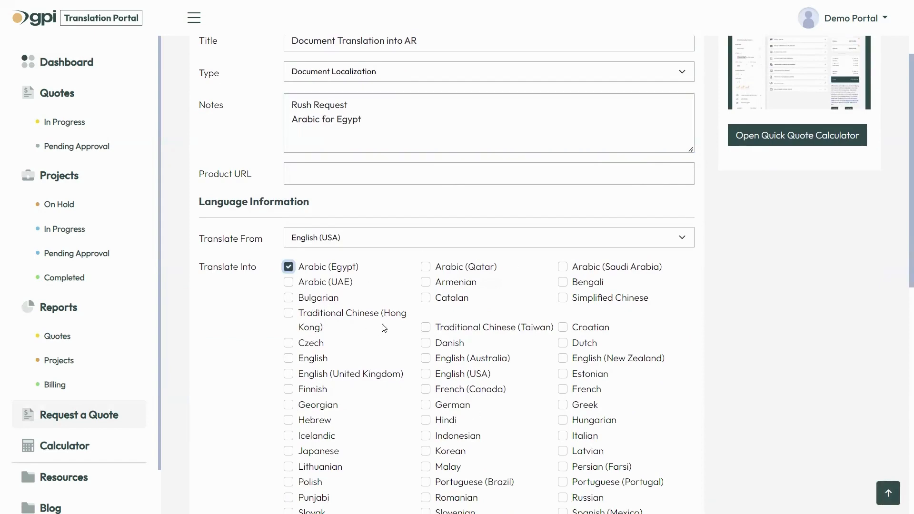
scroll(367, 309, down, 7)
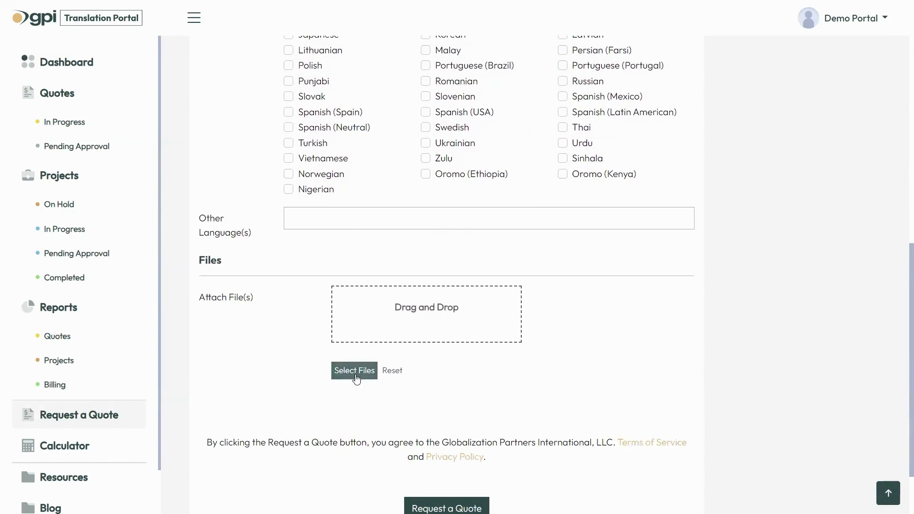
Attach File for Translation.docx and submit the quote request.
click(356, 378)
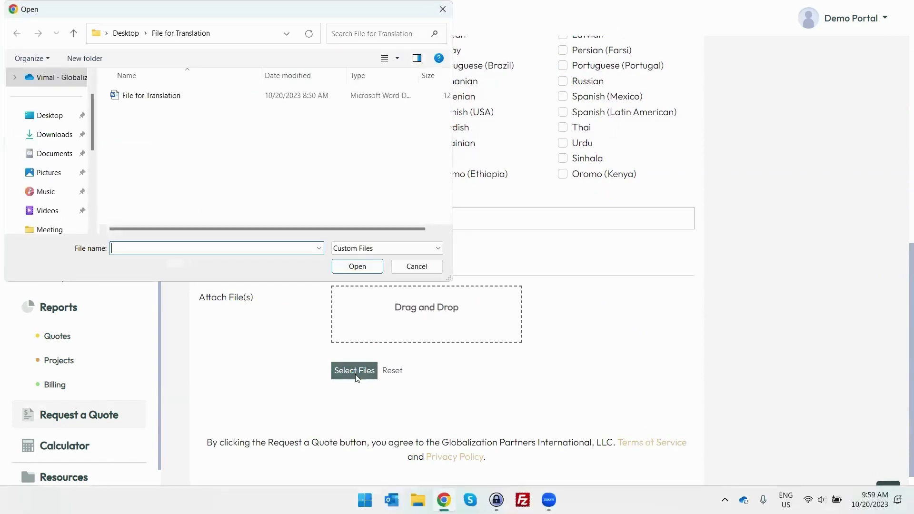
click(169, 96)
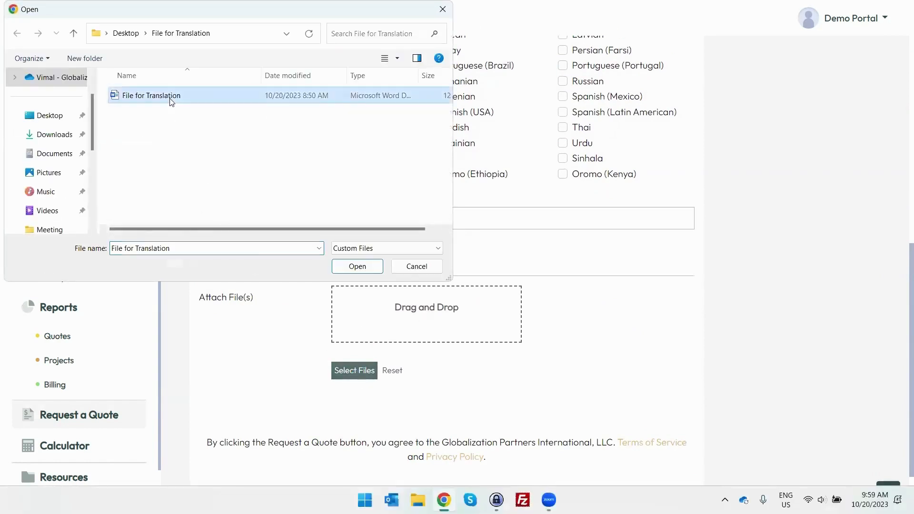
click(369, 269)
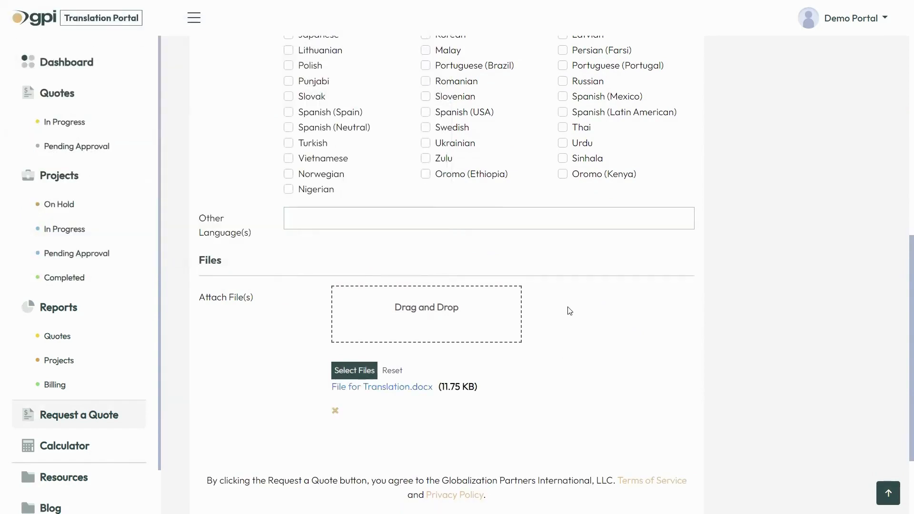
scroll(568, 310, down, 2)
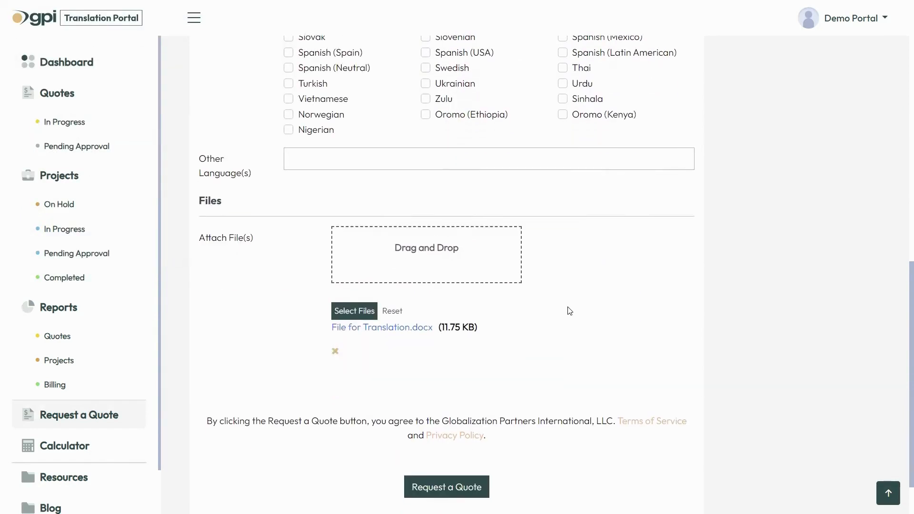
click(448, 495)
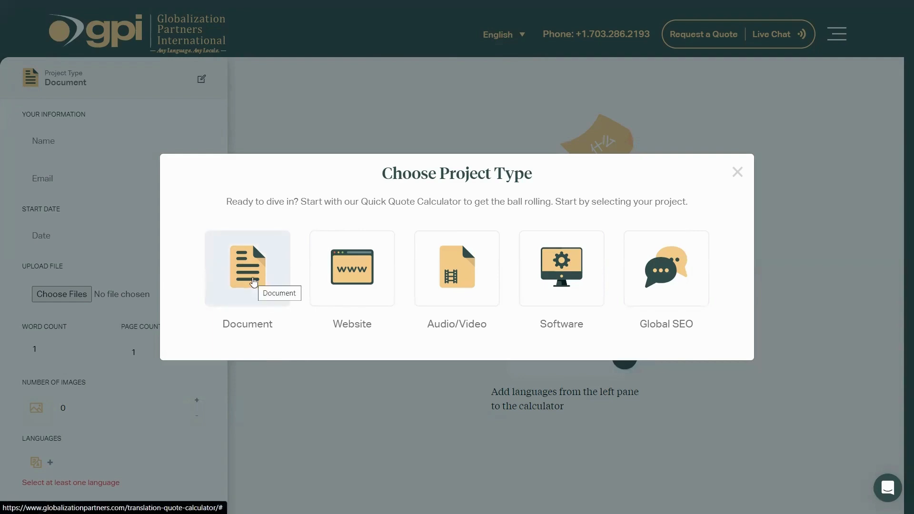
Choose a Document quote, enter the contact's name and e-mail, start date 10/20/2023, 5000 words.
click(254, 282)
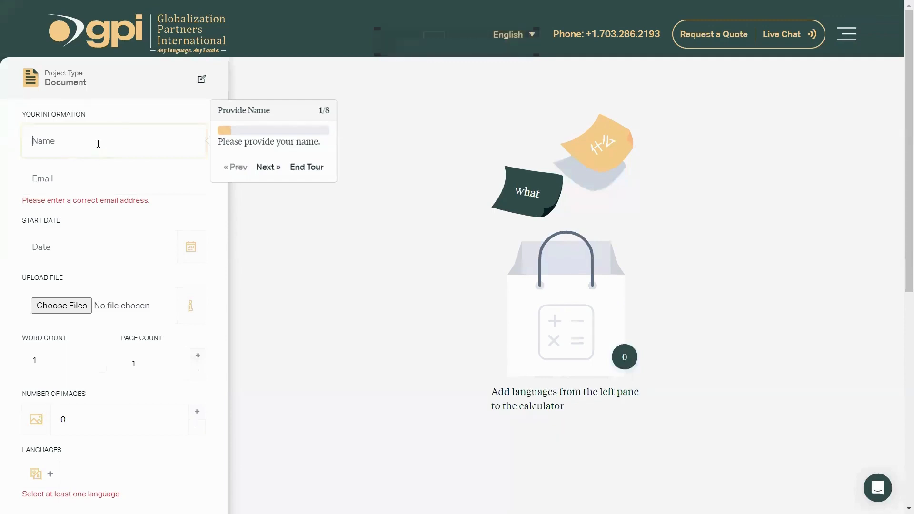
text(Ben)
key(Tab)
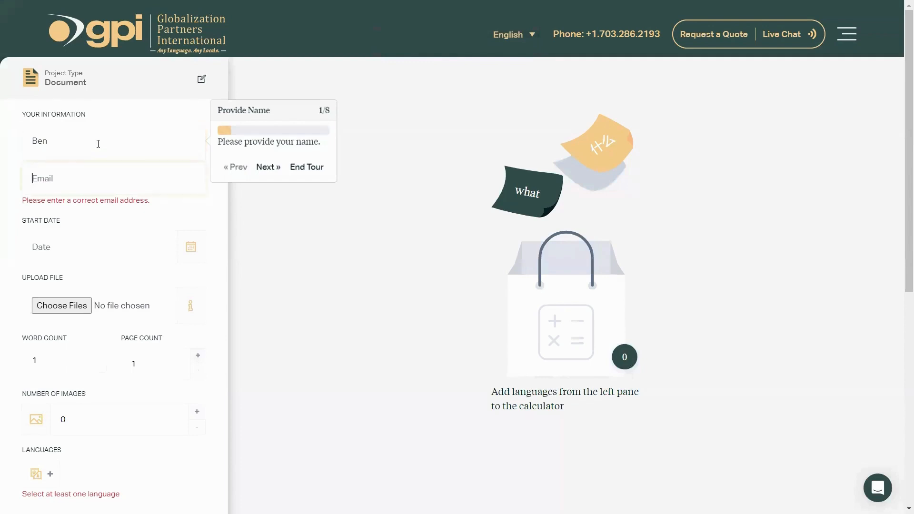
click(190, 237)
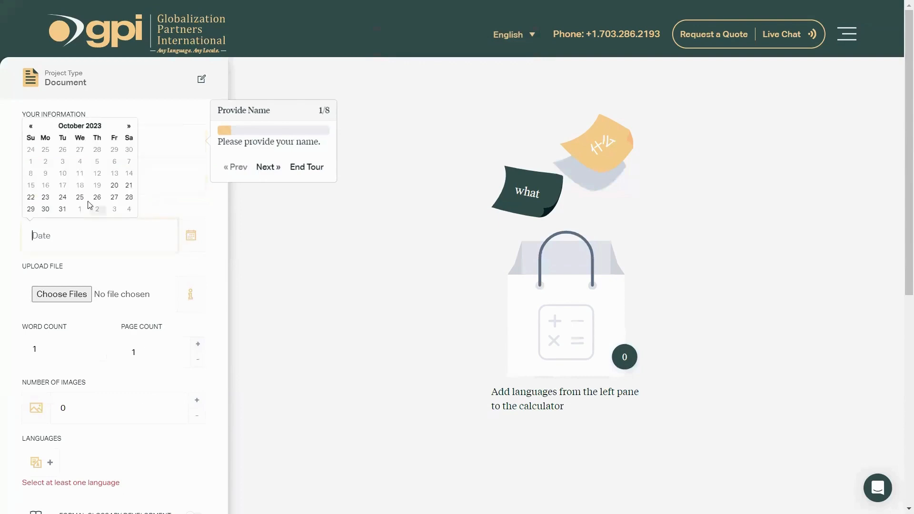
click(115, 185)
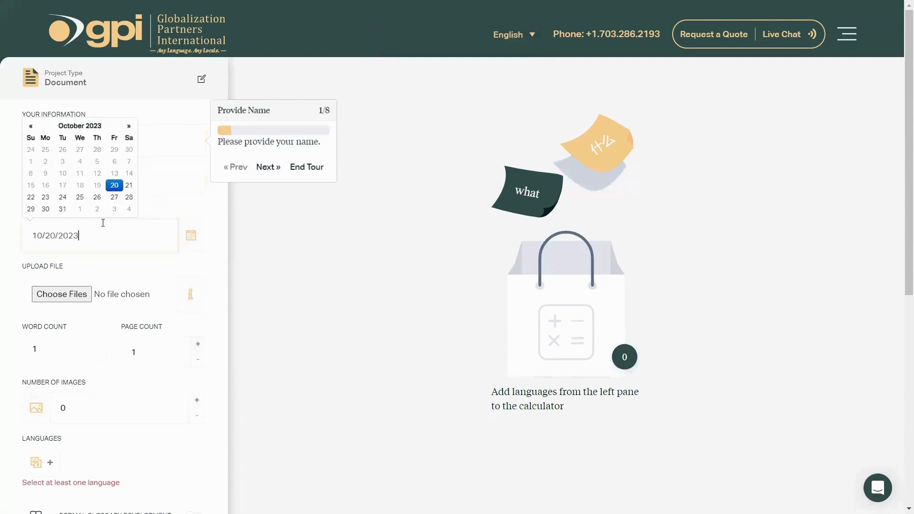
scroll(104, 229, down, 1)
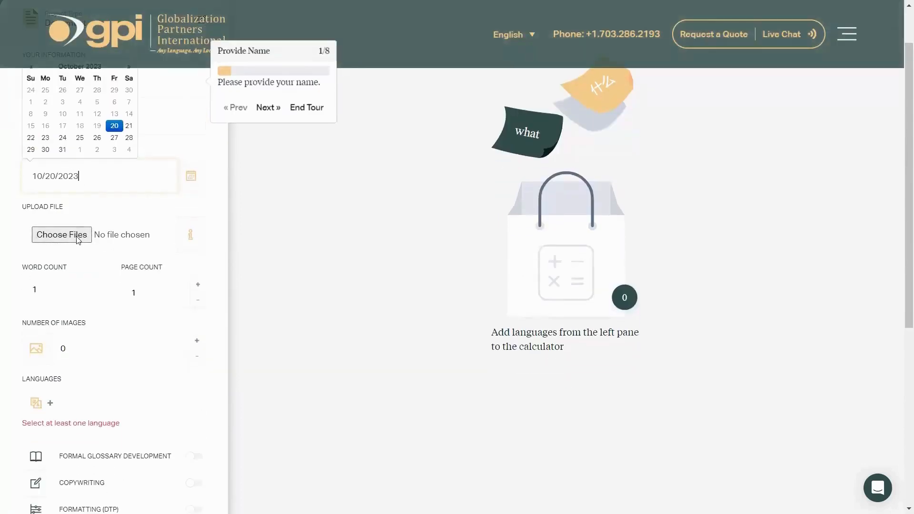
scroll(75, 266, down, 1)
double_click(32, 230)
text(5000)
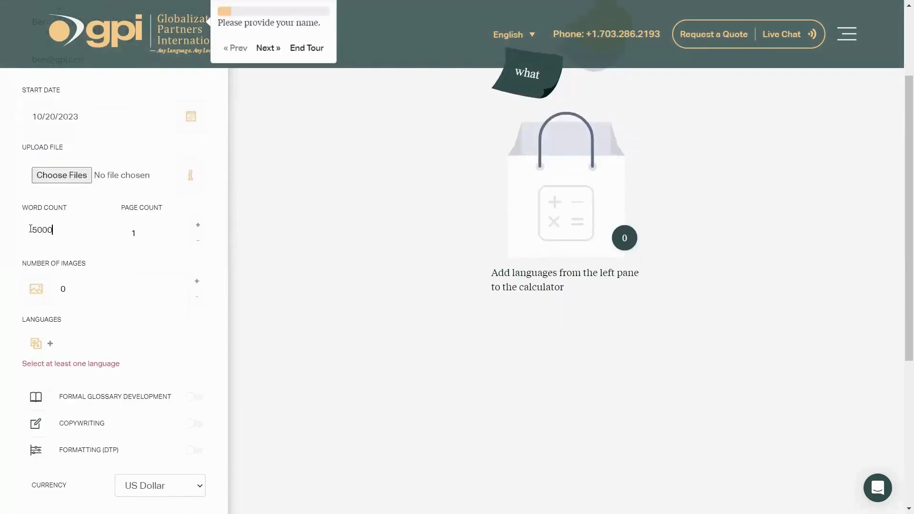
Add Arabic and Chinese as target languages and calculate the quote.
scroll(142, 261, down, 2)
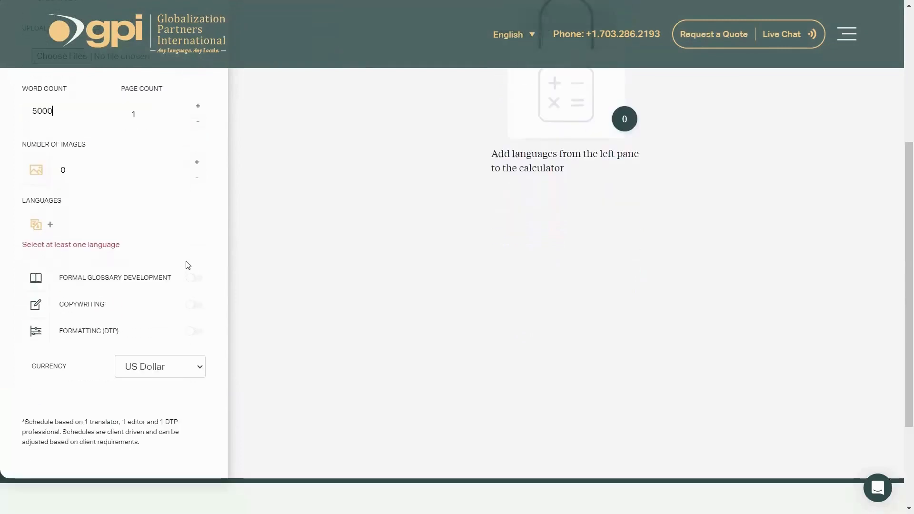
click(50, 224)
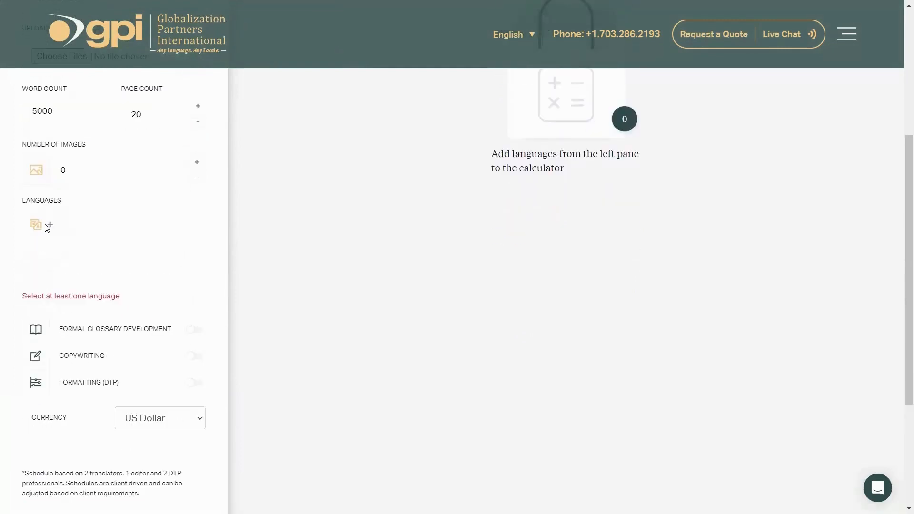
click(57, 270)
key(Return)
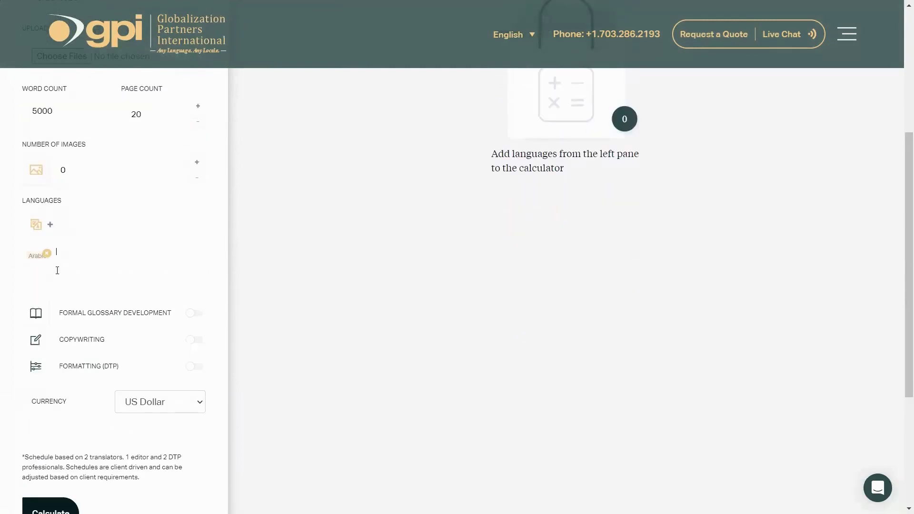
click(76, 249)
click(71, 316)
scroll(161, 244, down, 1)
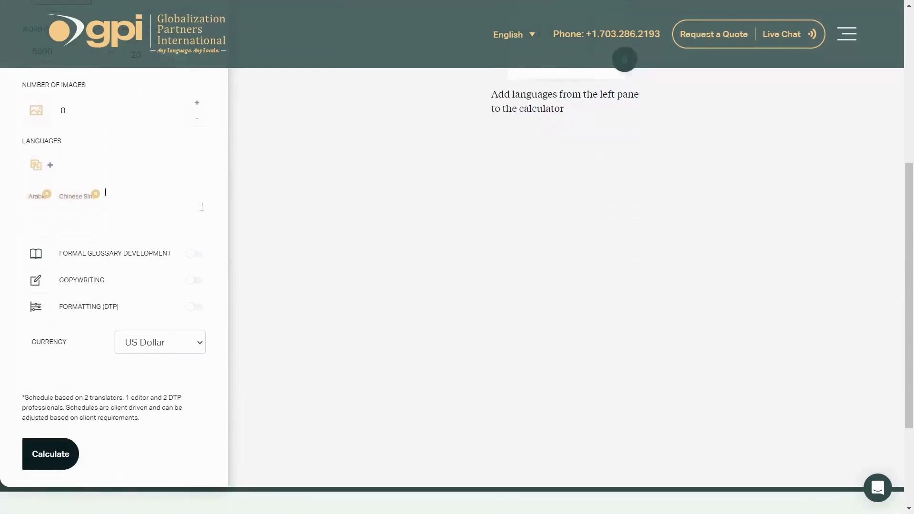
click(49, 459)
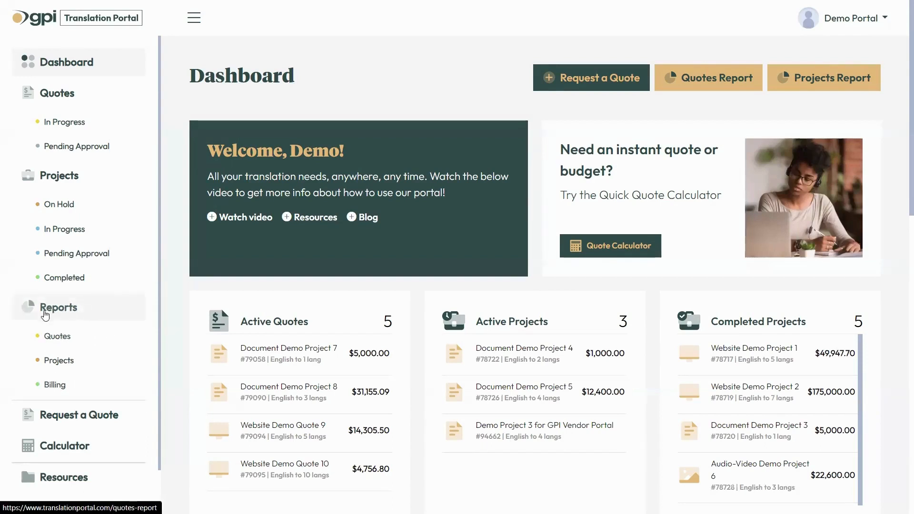
Go to Reports, switch to the Projects Report, and open the Started From date picker.
click(68, 309)
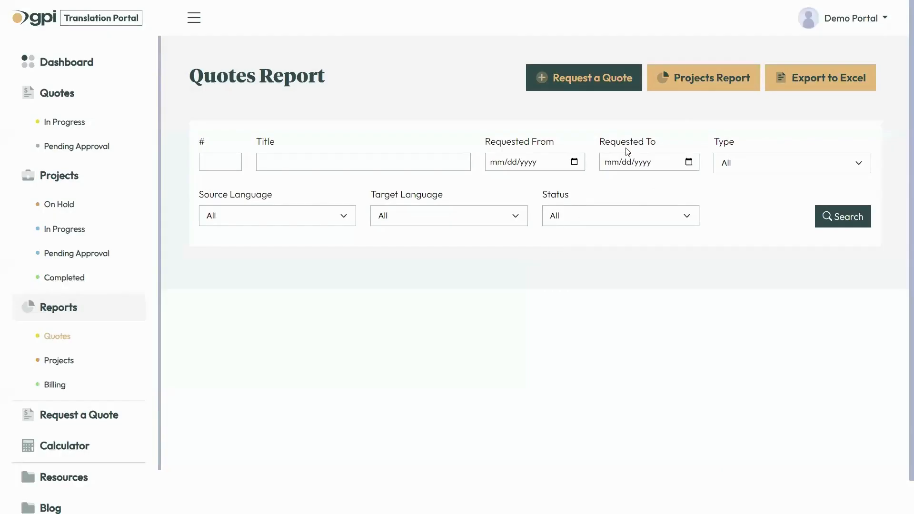
click(700, 85)
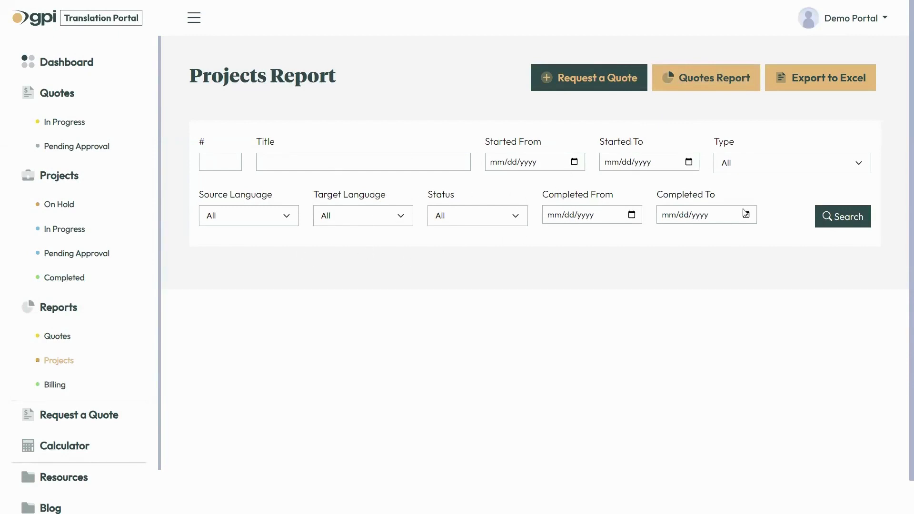
click(574, 161)
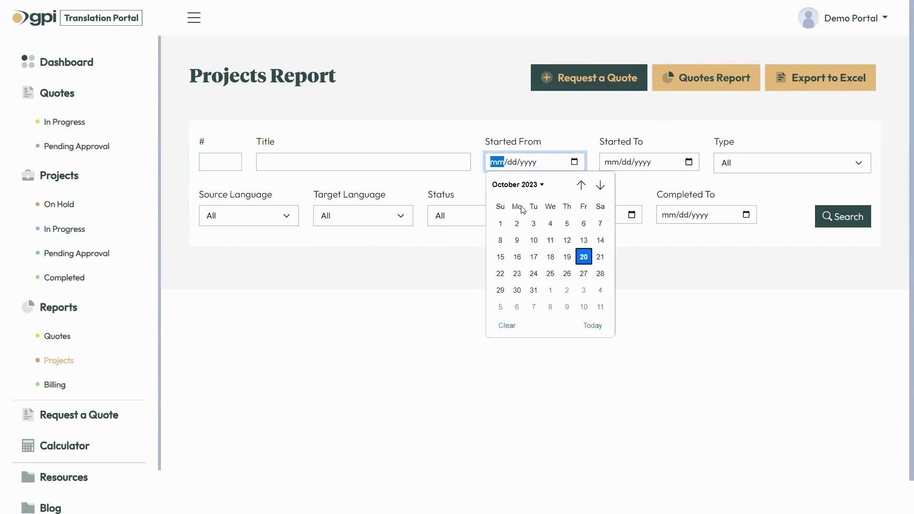
Set the start date range from 01/01/2023 to 10/20/2023.
click(516, 185)
click(506, 224)
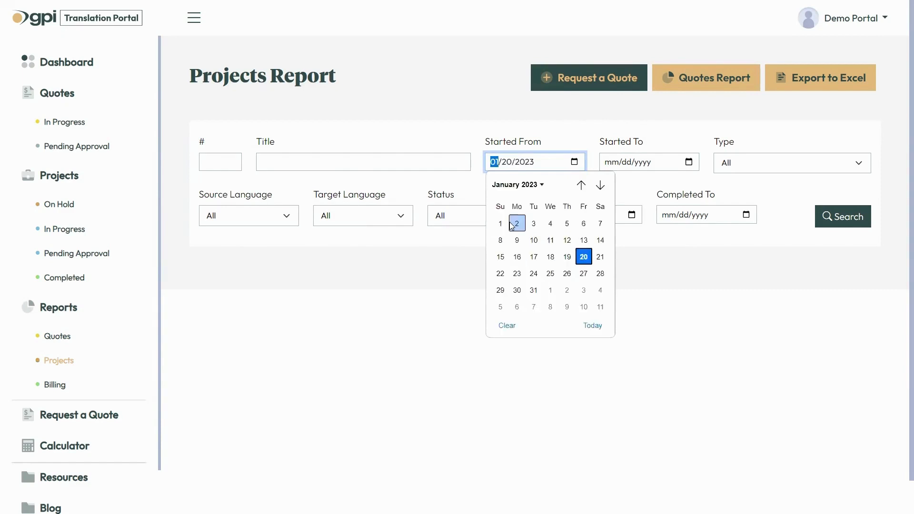
click(500, 224)
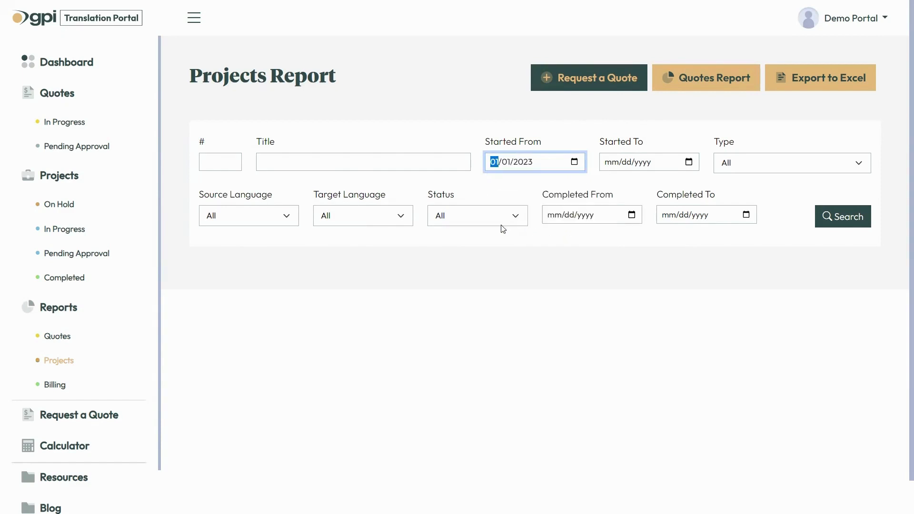
click(689, 162)
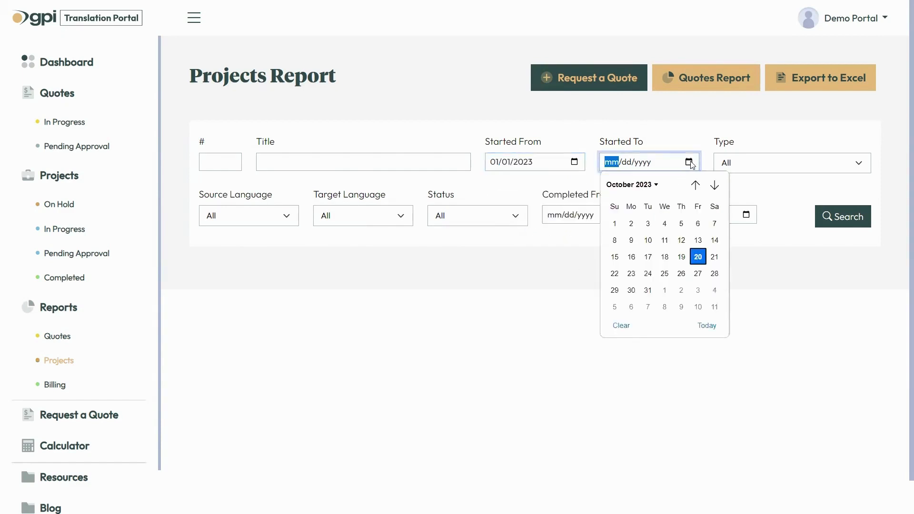
click(697, 258)
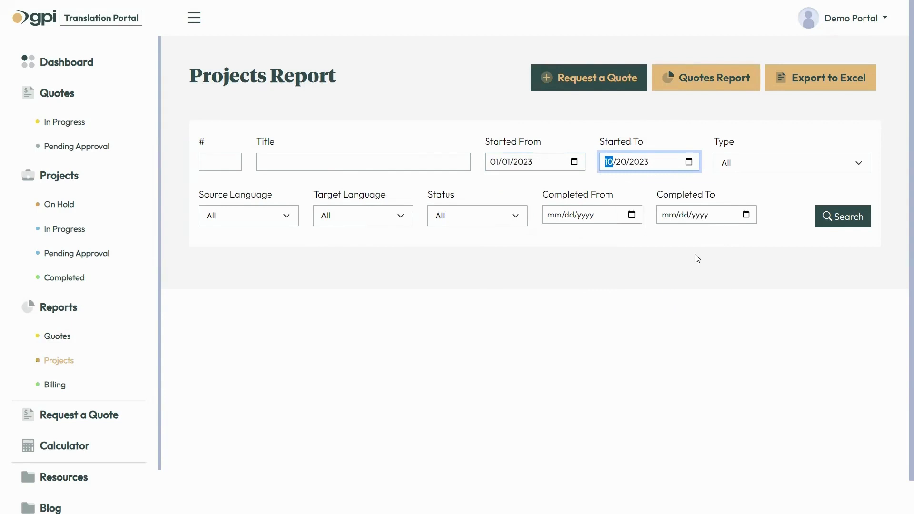
Limit the type to Document Localization and run the search.
click(771, 165)
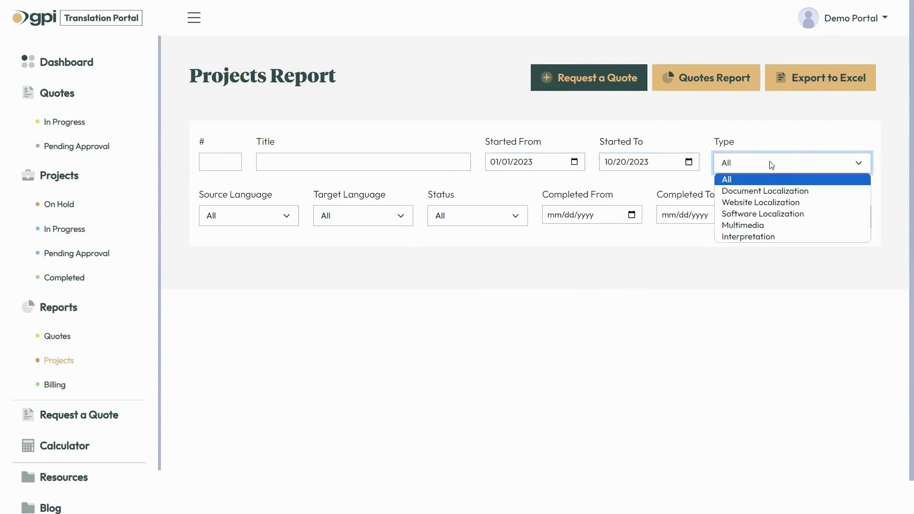
click(771, 192)
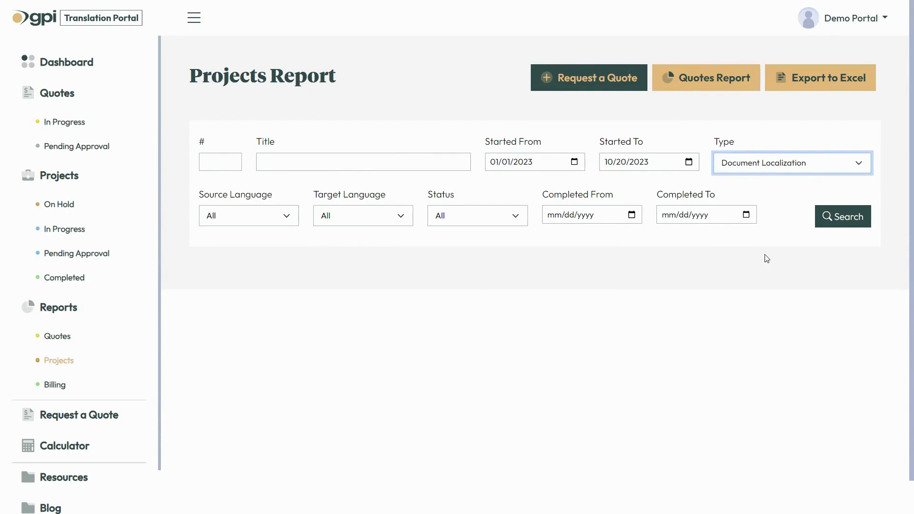
click(841, 220)
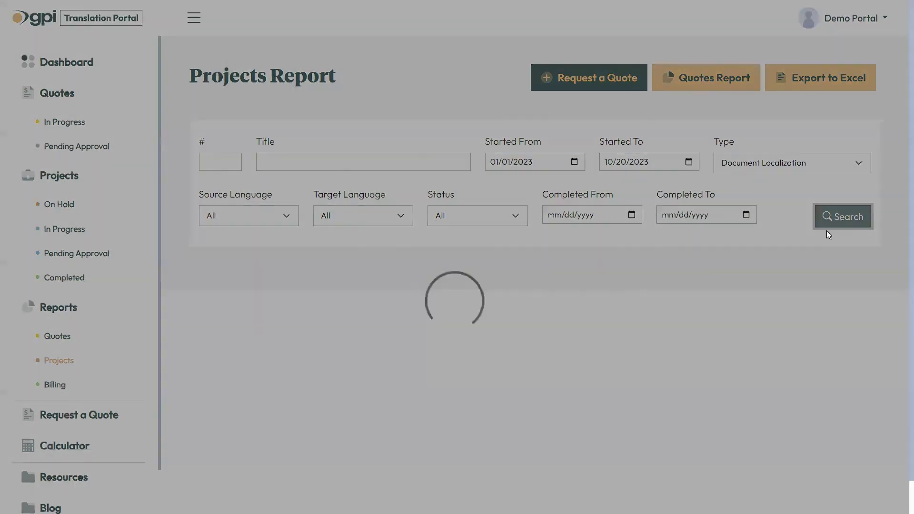
Keep Status at All, export the filtered report to Excel, and return to the Dashboard.
scroll(456, 262, down, 1)
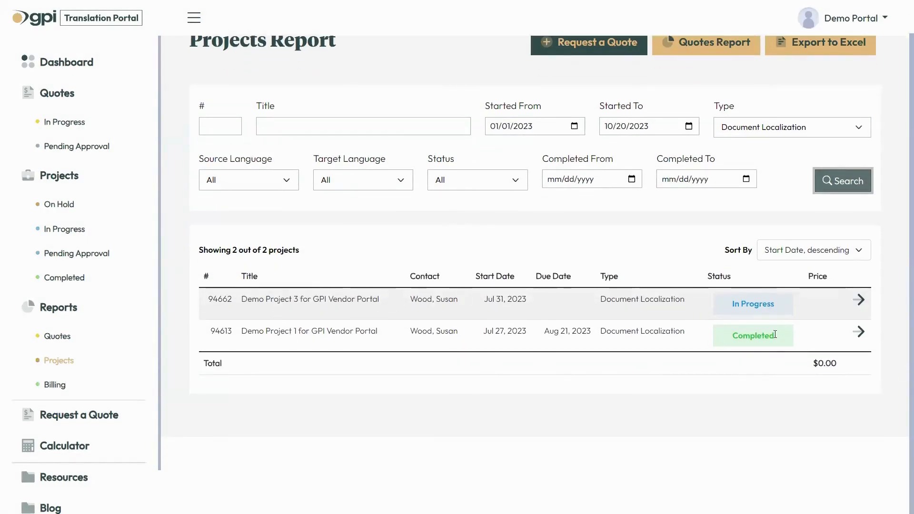
click(487, 181)
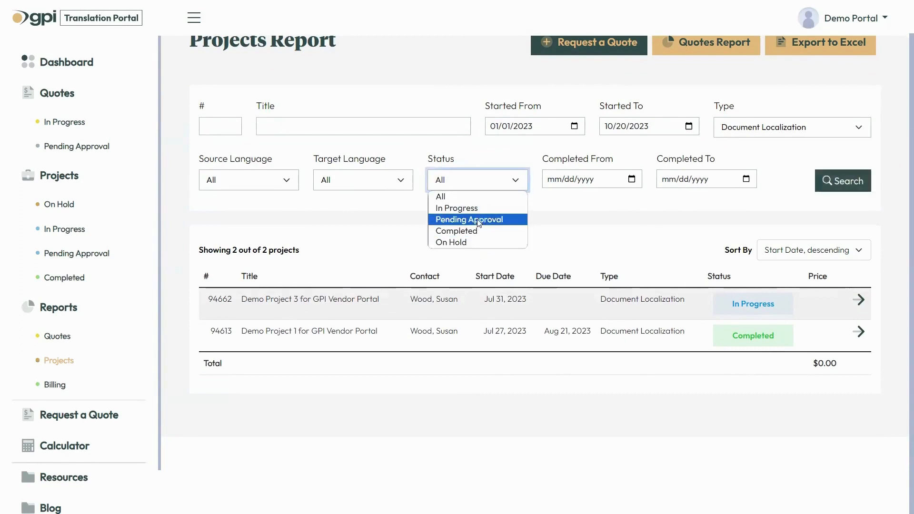
click(658, 243)
scroll(750, 255, up, 1)
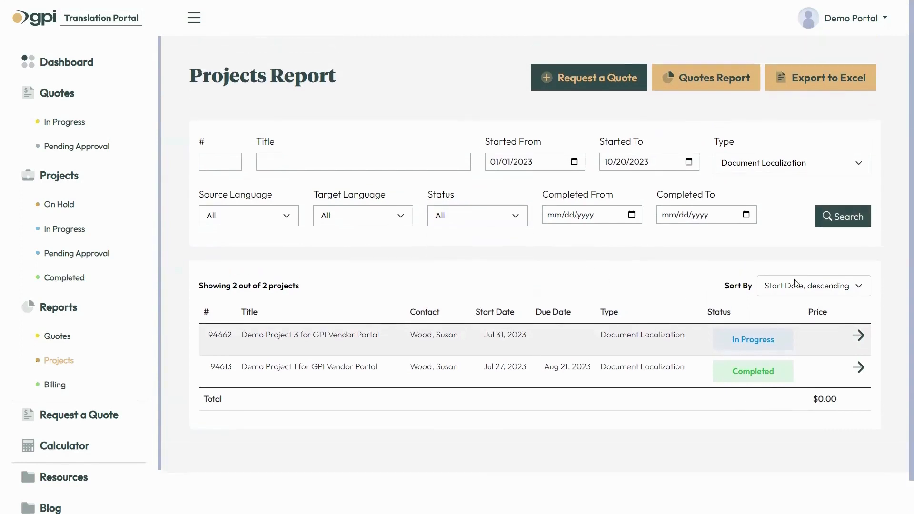
click(851, 86)
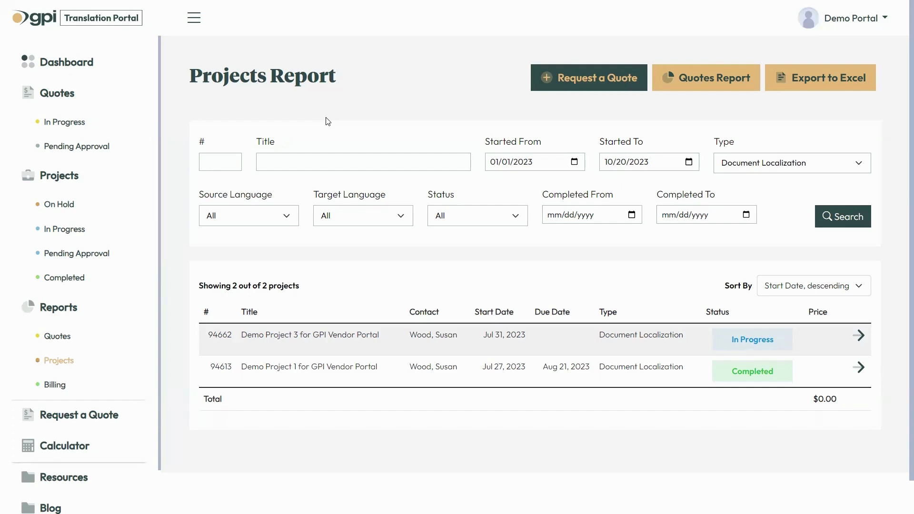
click(98, 63)
Scroll through the Dashboard to review its active quotes and projects.
scroll(116, 226, down, 1)
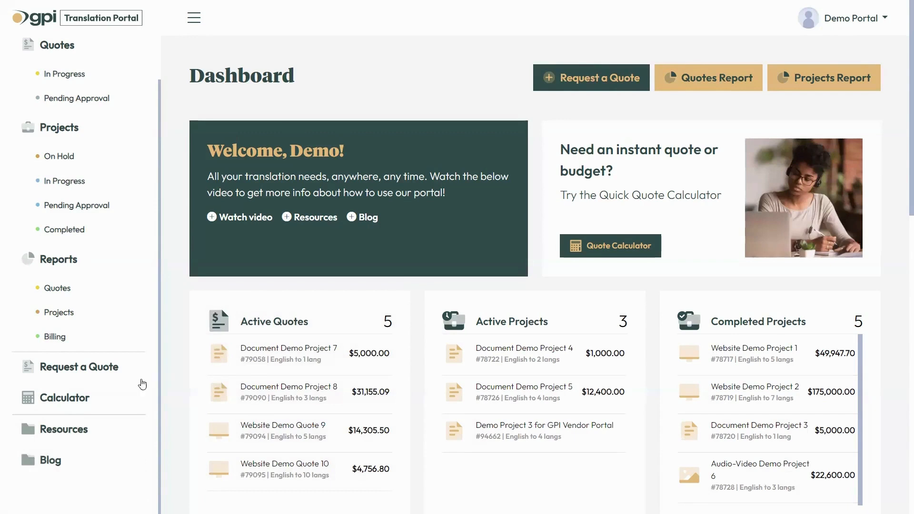
scroll(110, 376, up, 1)
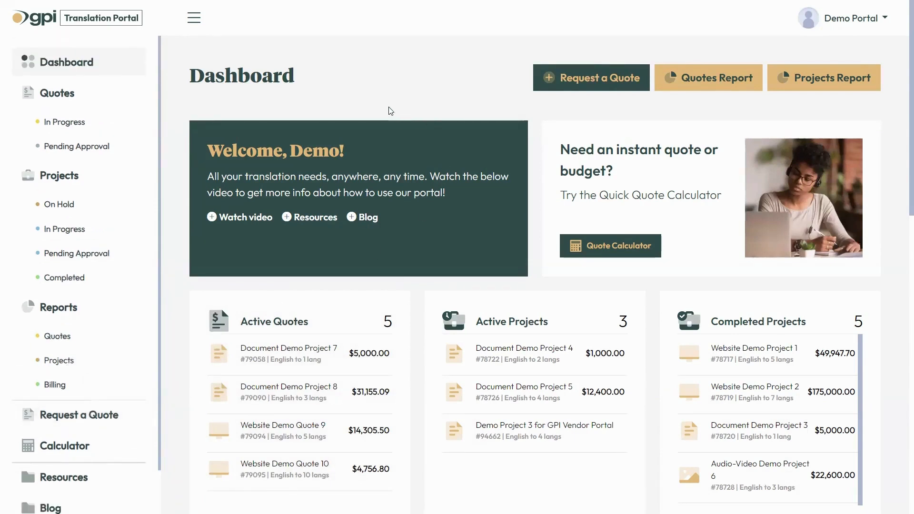